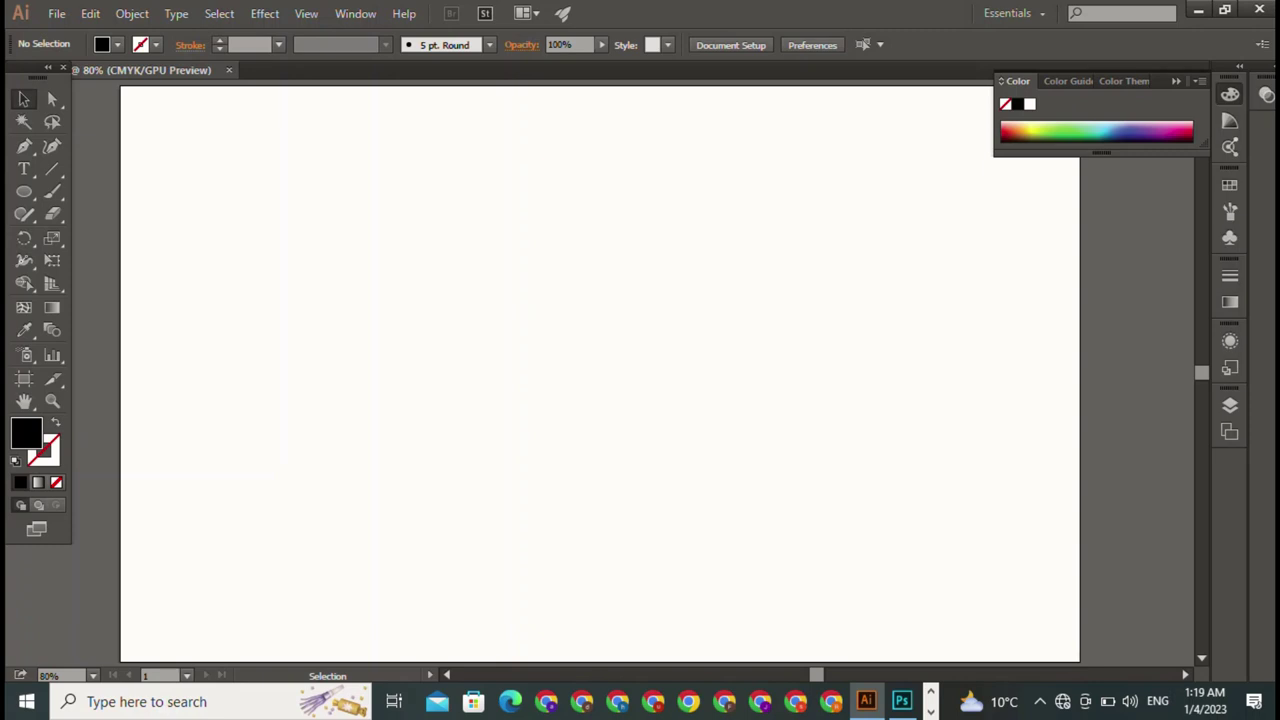
- Type a letter A on the upper-left of the artboard
key(t)
click(388, 140)
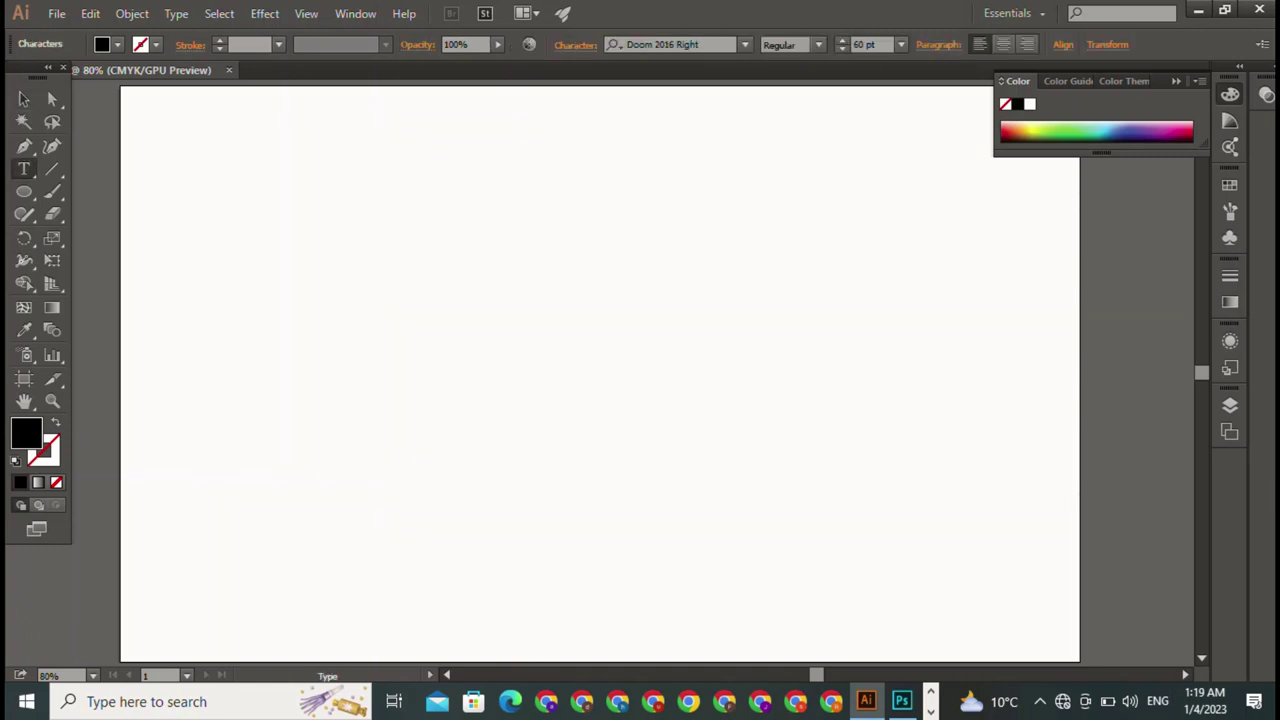
text(A)
key(Escape)
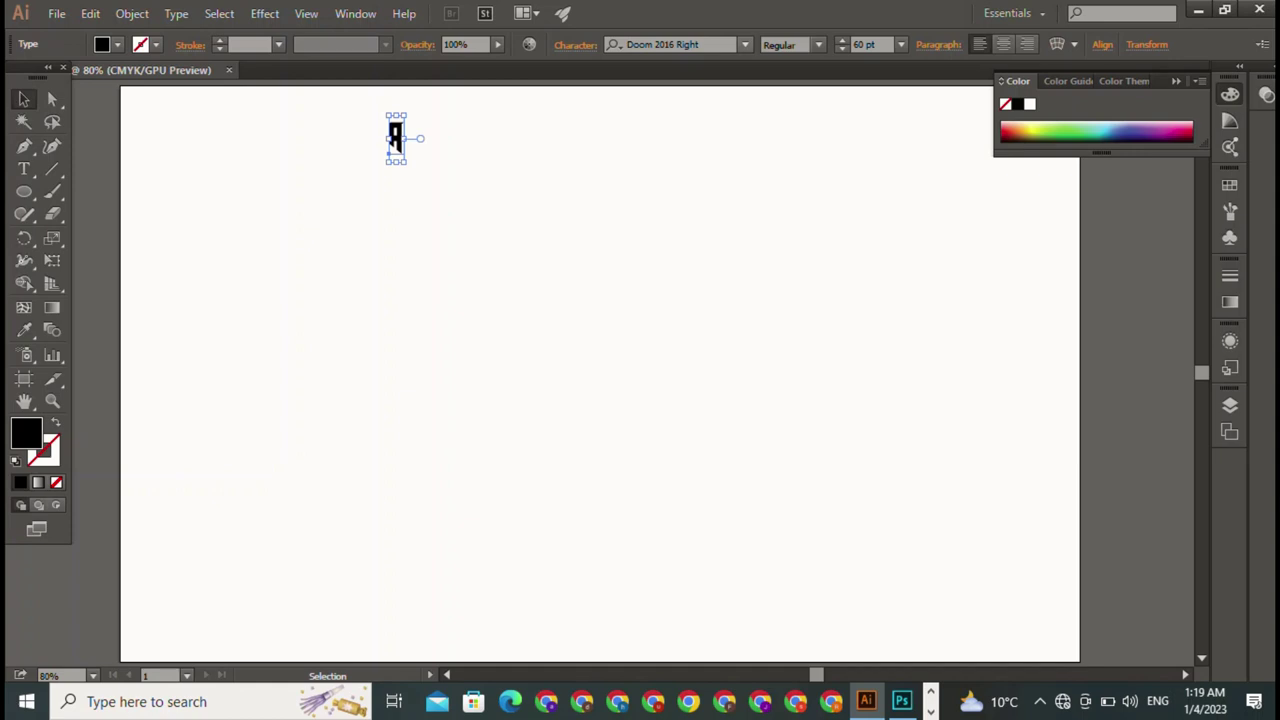
- Set the A in Harlow Solid Italic and scale it up into a large letterform
click(744, 44)
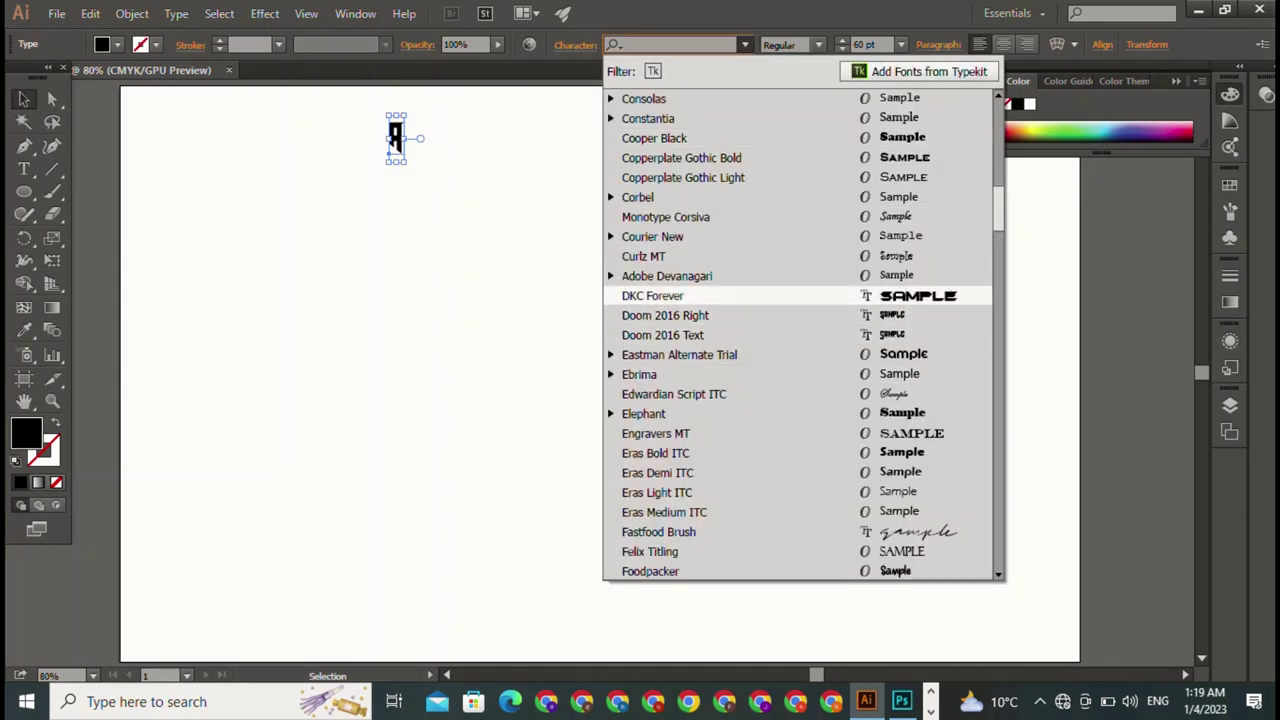
scroll(800, 336, down, 3)
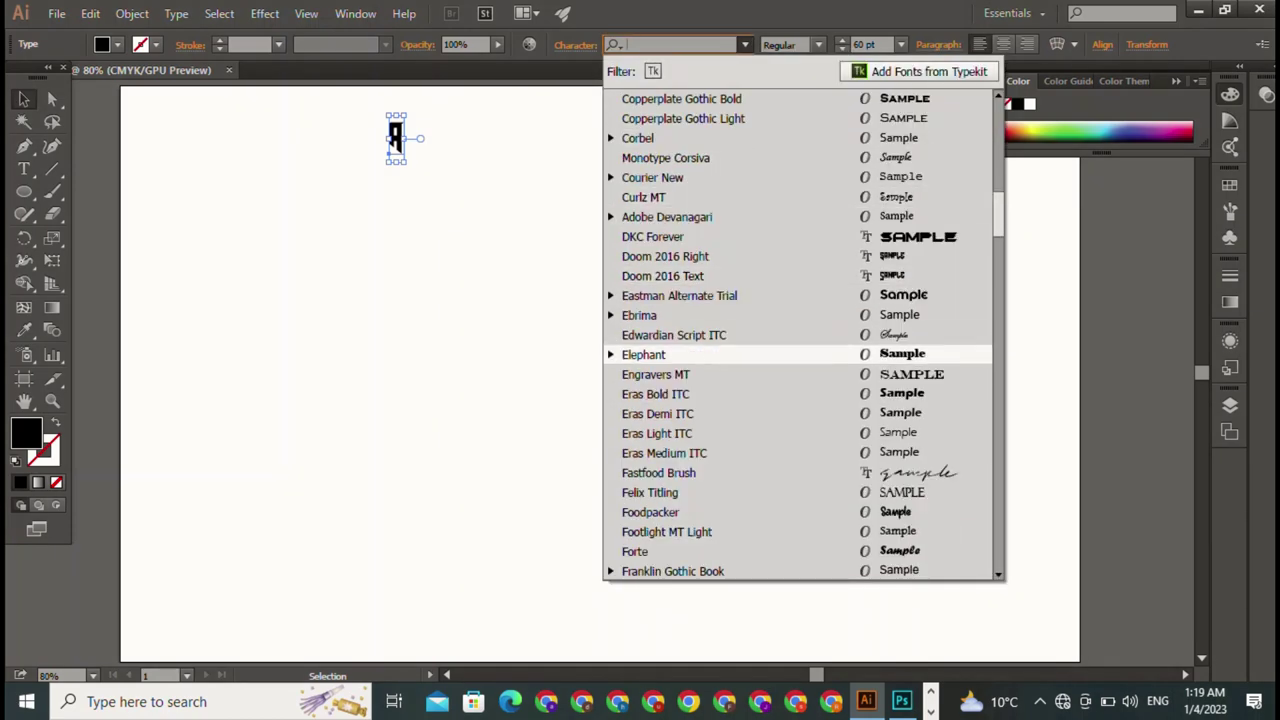
scroll(800, 354, down, 5)
scroll(800, 354, down, 5)
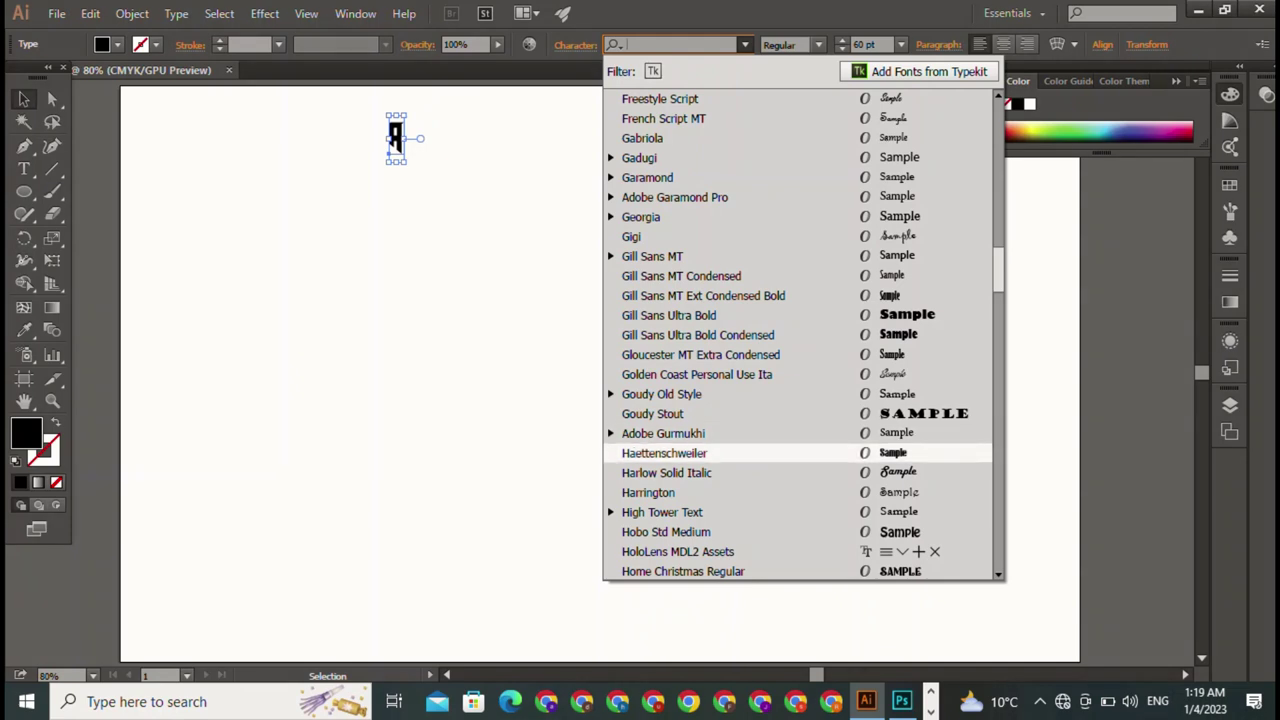
click(666, 472)
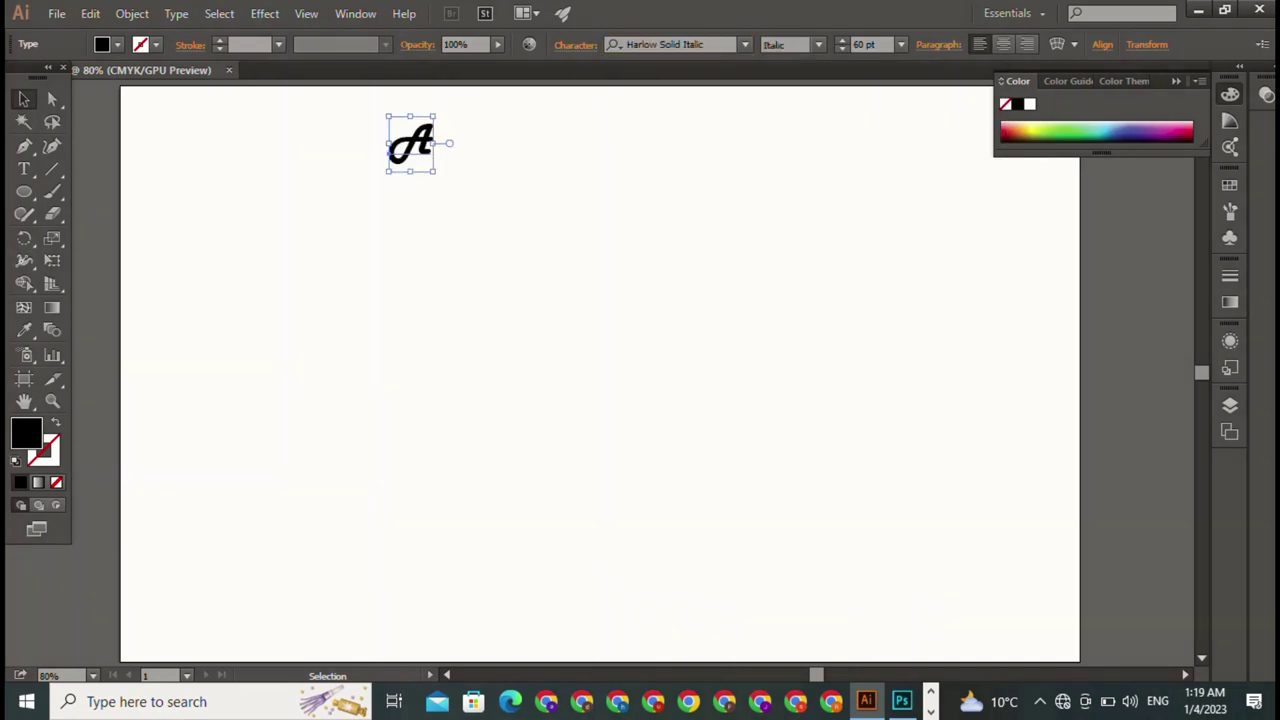
drag(435, 171, 636, 424)
key(ctrl+shift+a)
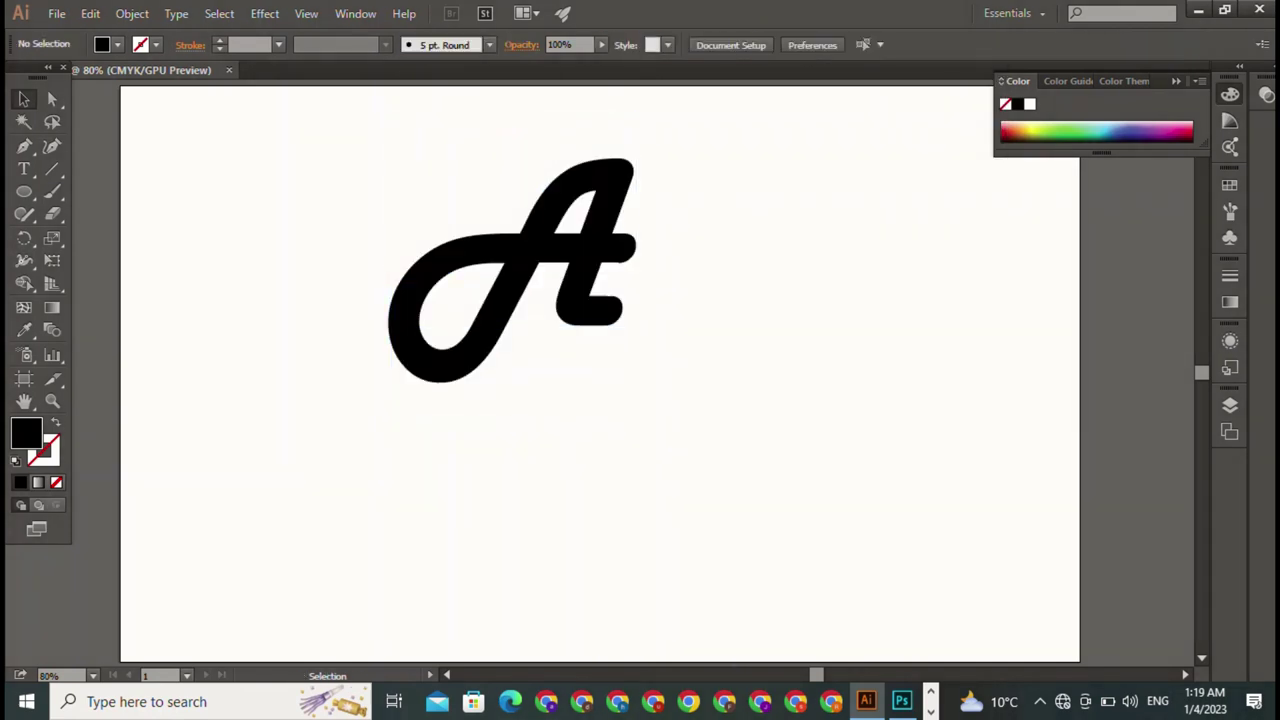
- Type a second, small letter A near the artboard's top-left corner
click(24, 169)
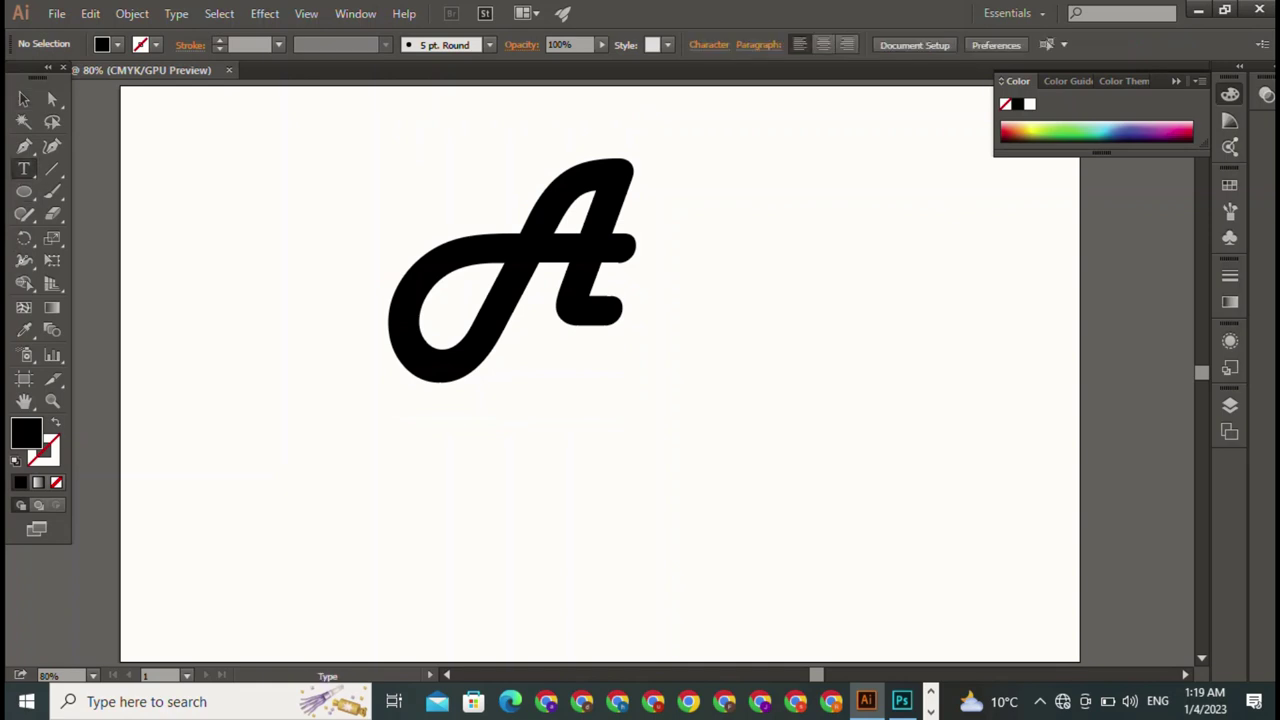
click(196, 140)
text(A)
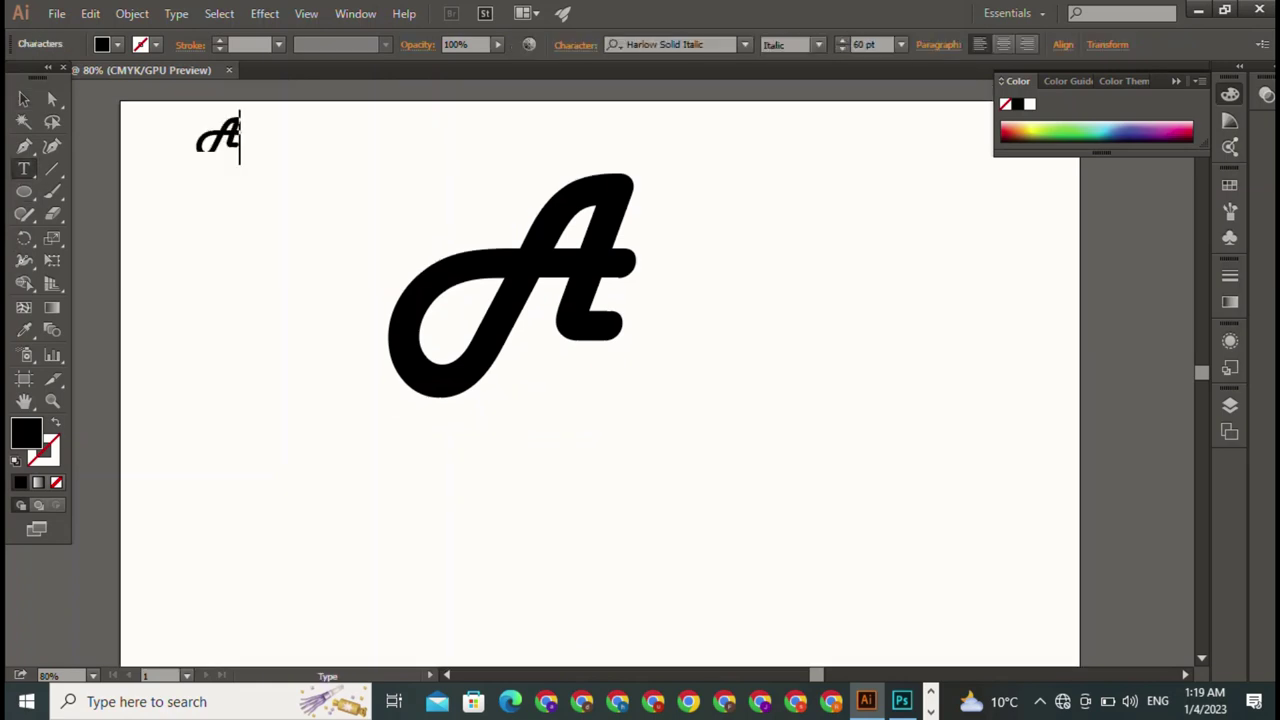
key(Escape)
- Try Inkland and Letter Gothic Std on the small A, settling on Matura MT Script Capitals
click(745, 44)
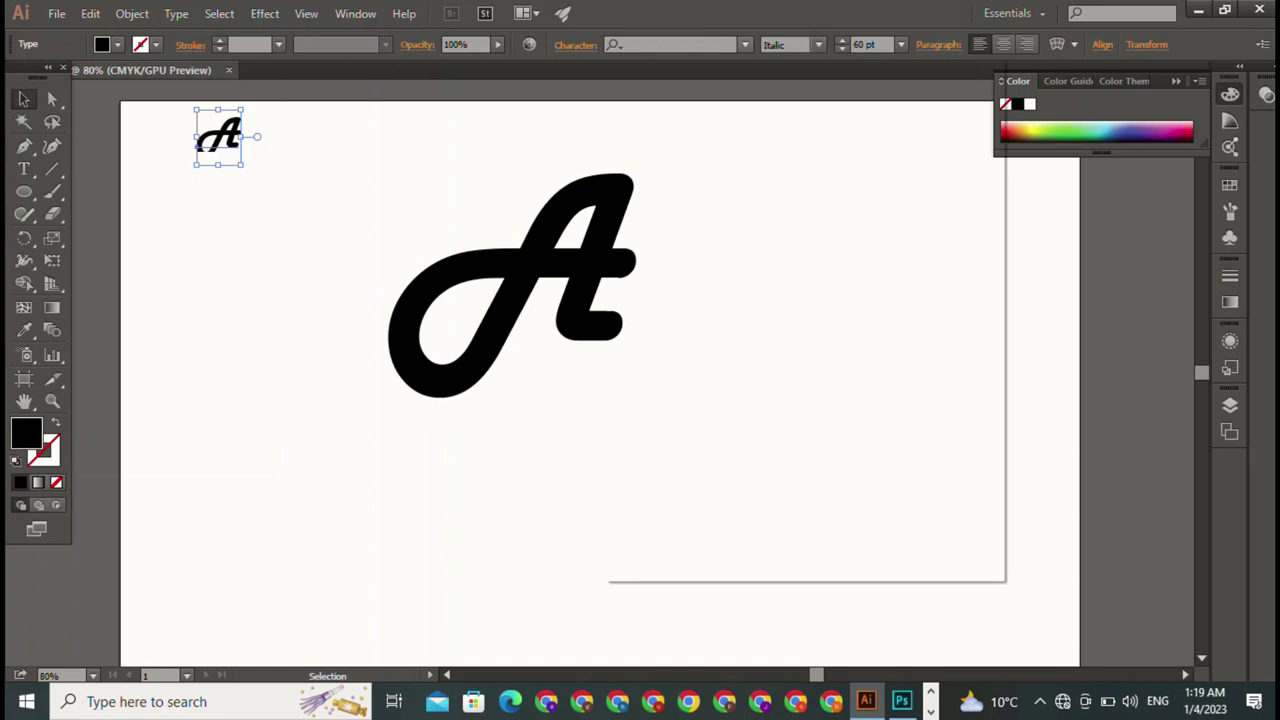
scroll(800, 330, down, 7)
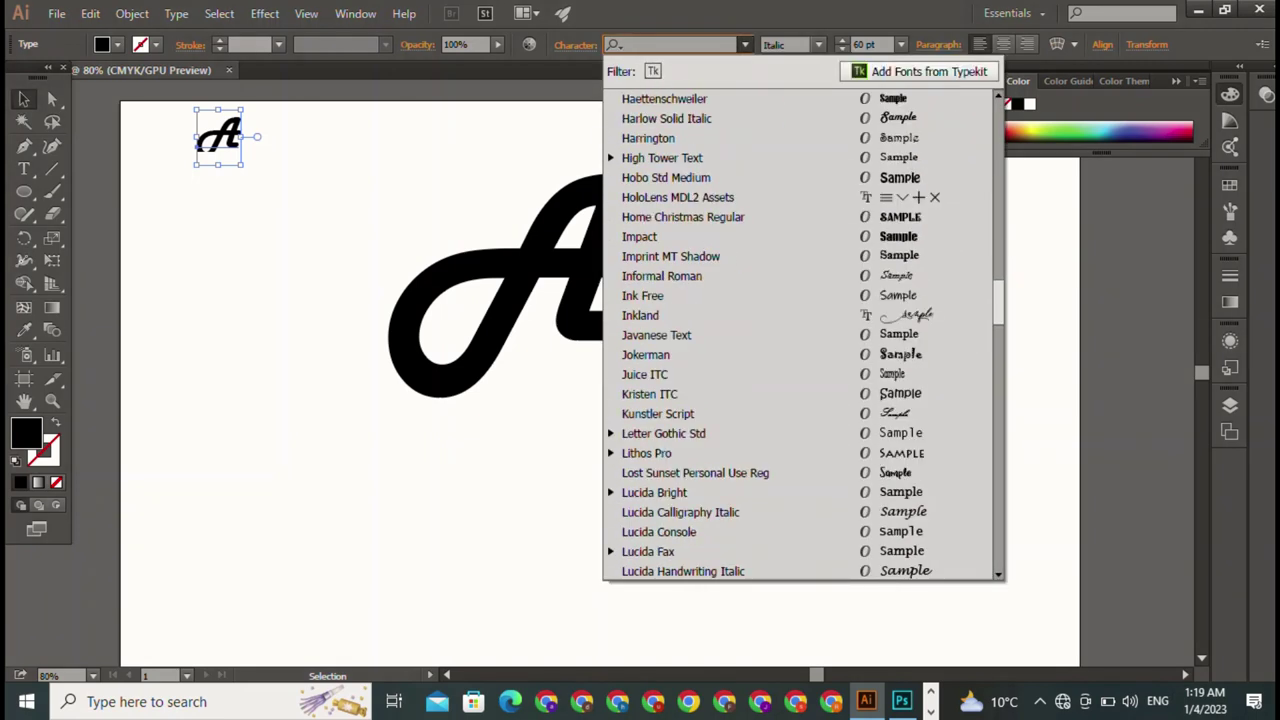
click(680, 335)
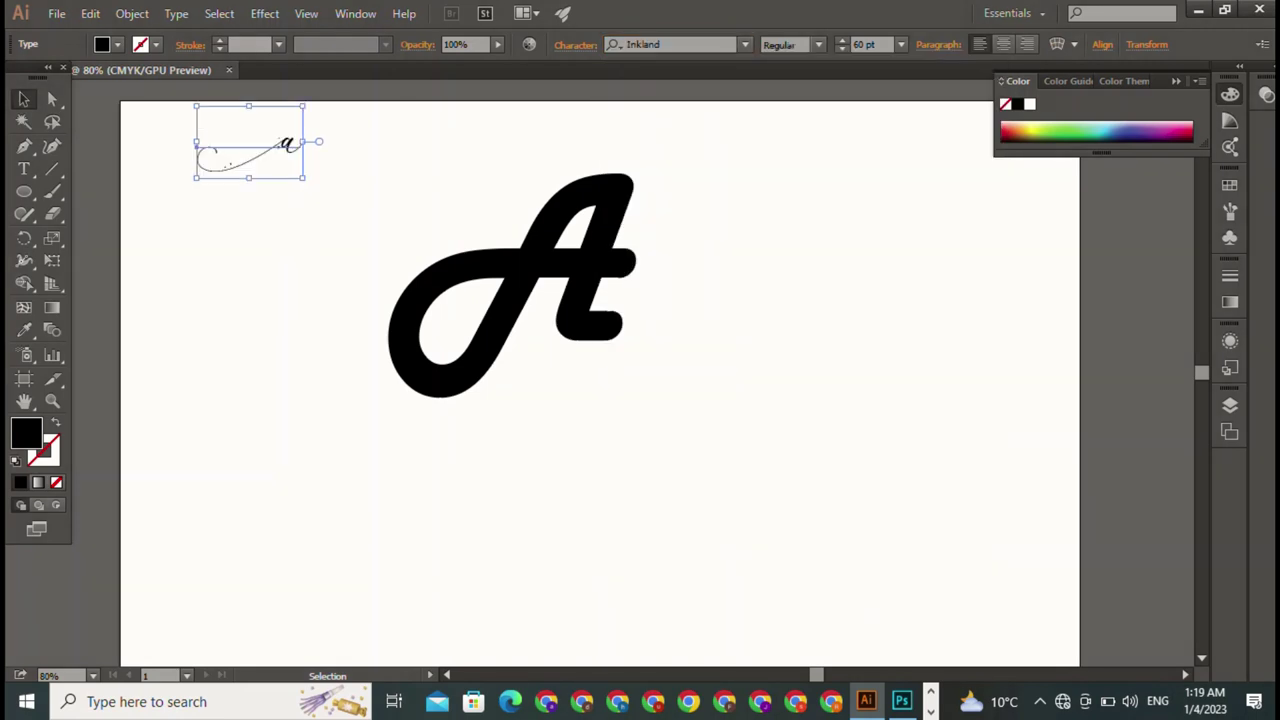
click(745, 44)
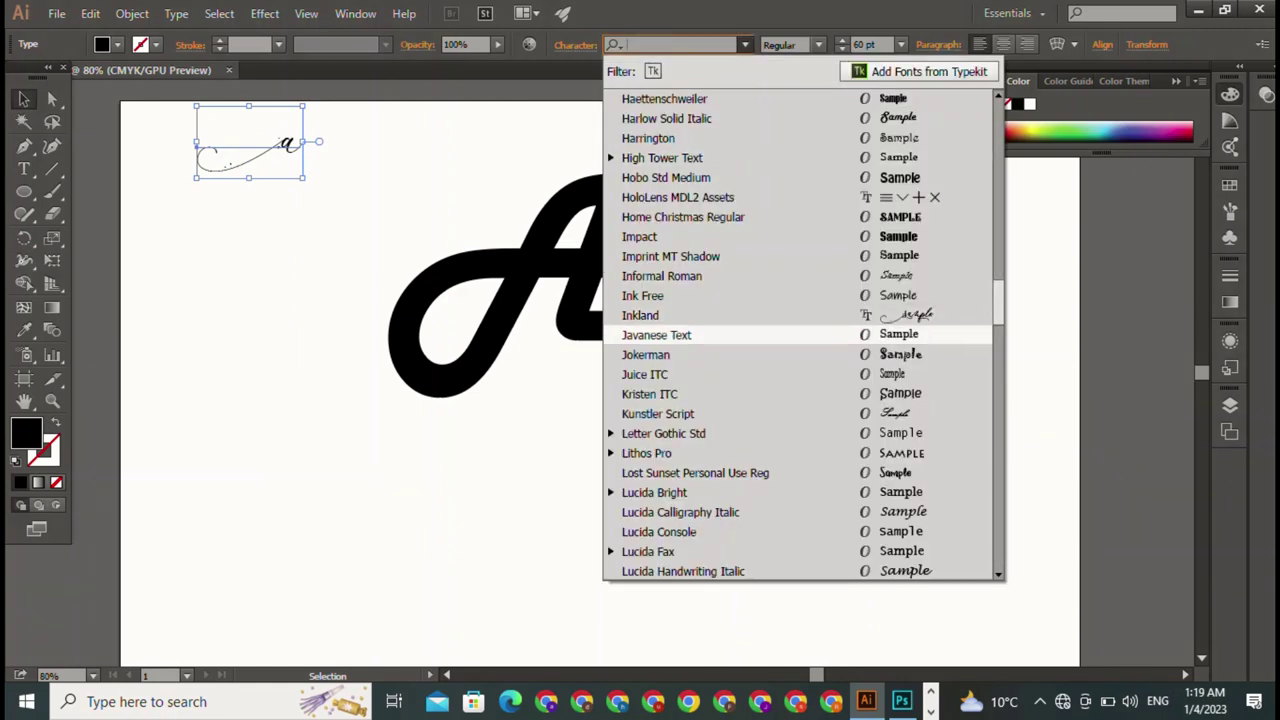
click(680, 431)
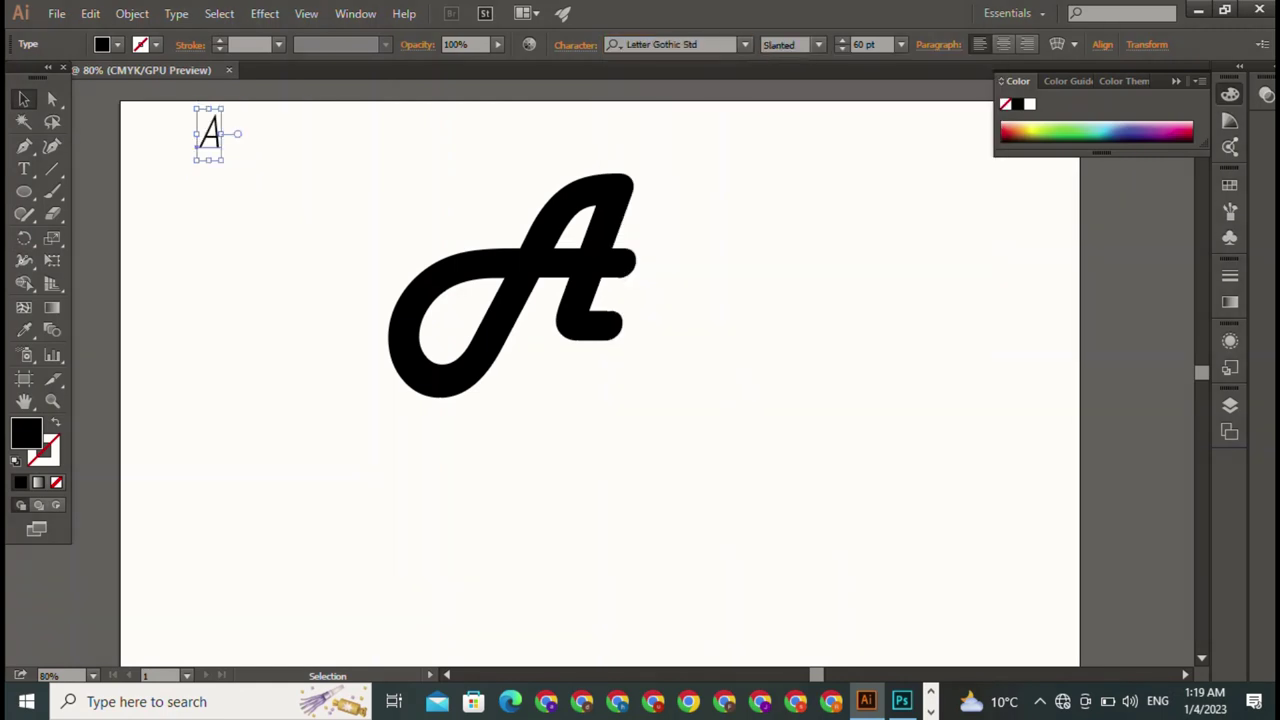
click(745, 44)
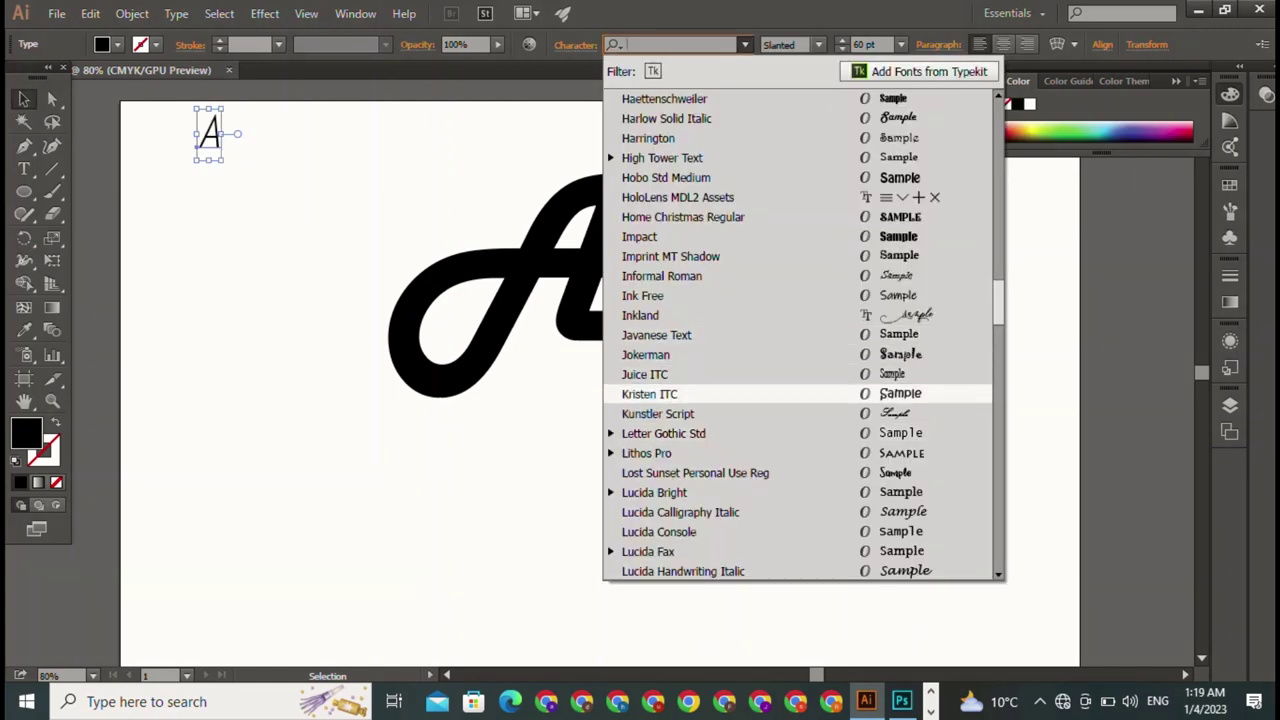
scroll(800, 330, down, 1)
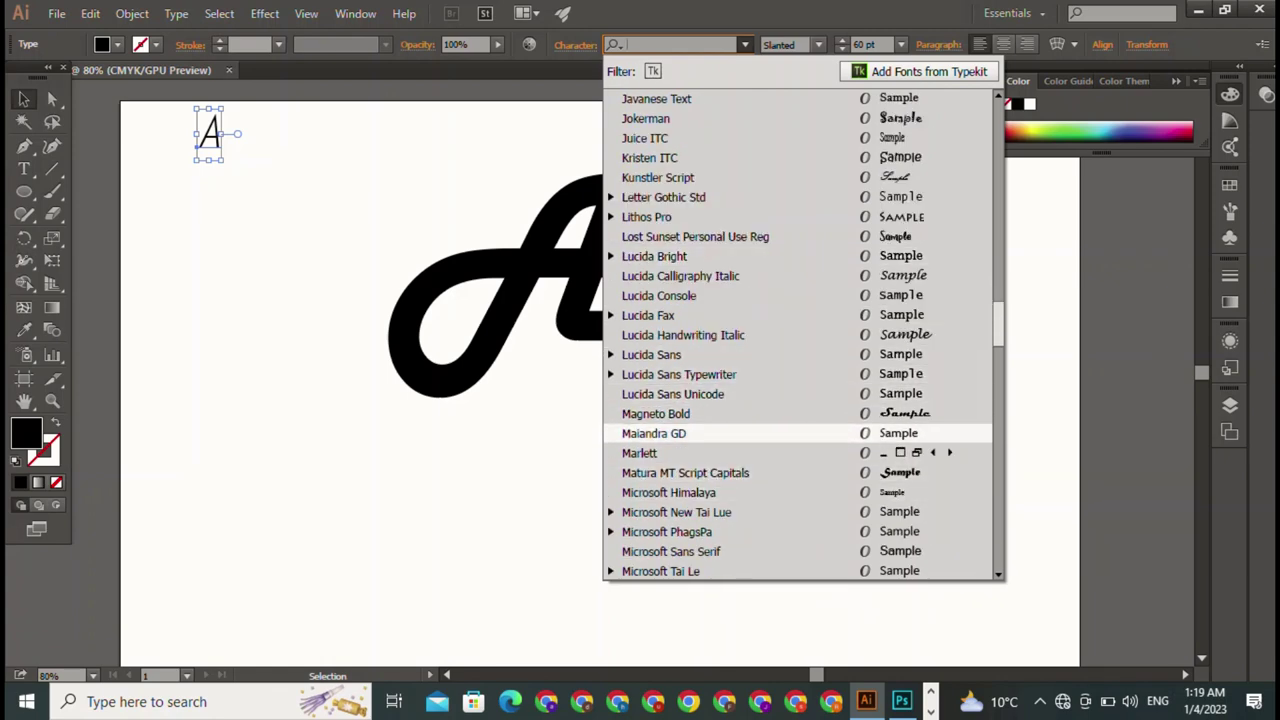
key(Escape)
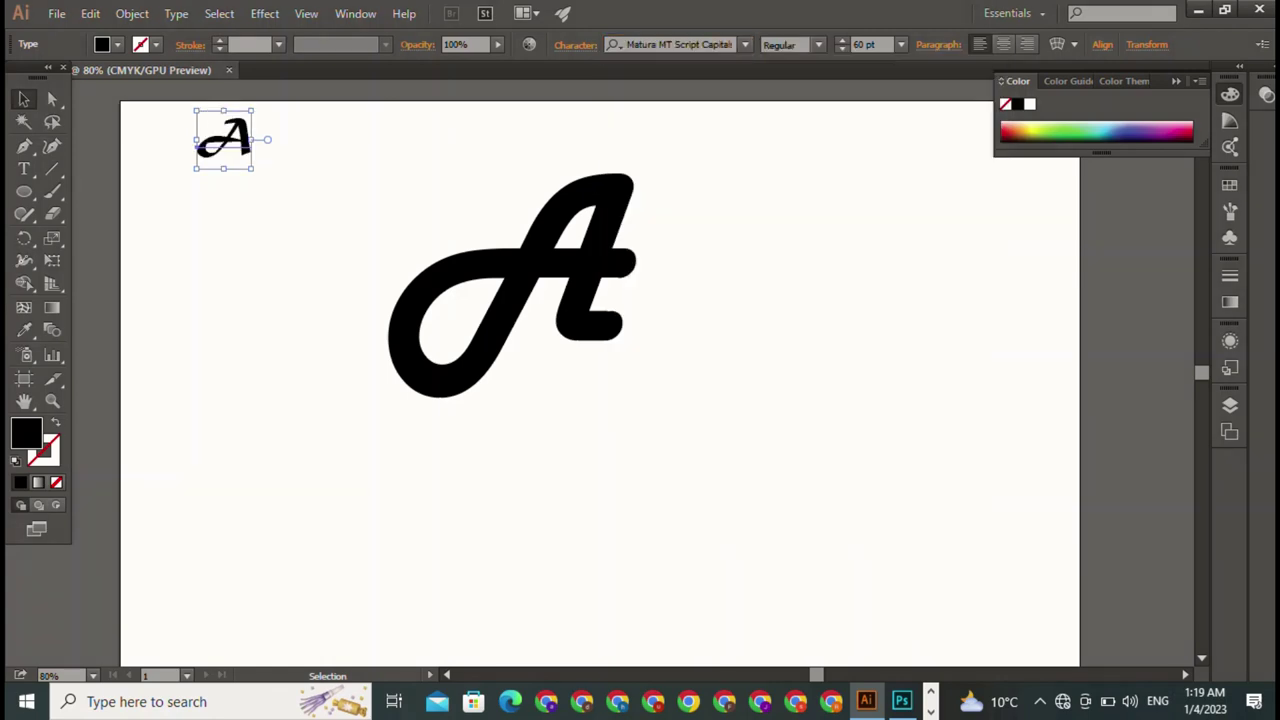
- Move the small Matura A into the lower loop of the large Harlow A
mouse_move(223, 140)
mouse_down()
mouse_move(452, 306)
mouse_move(450, 320)
mouse_up()
click(420, 370)
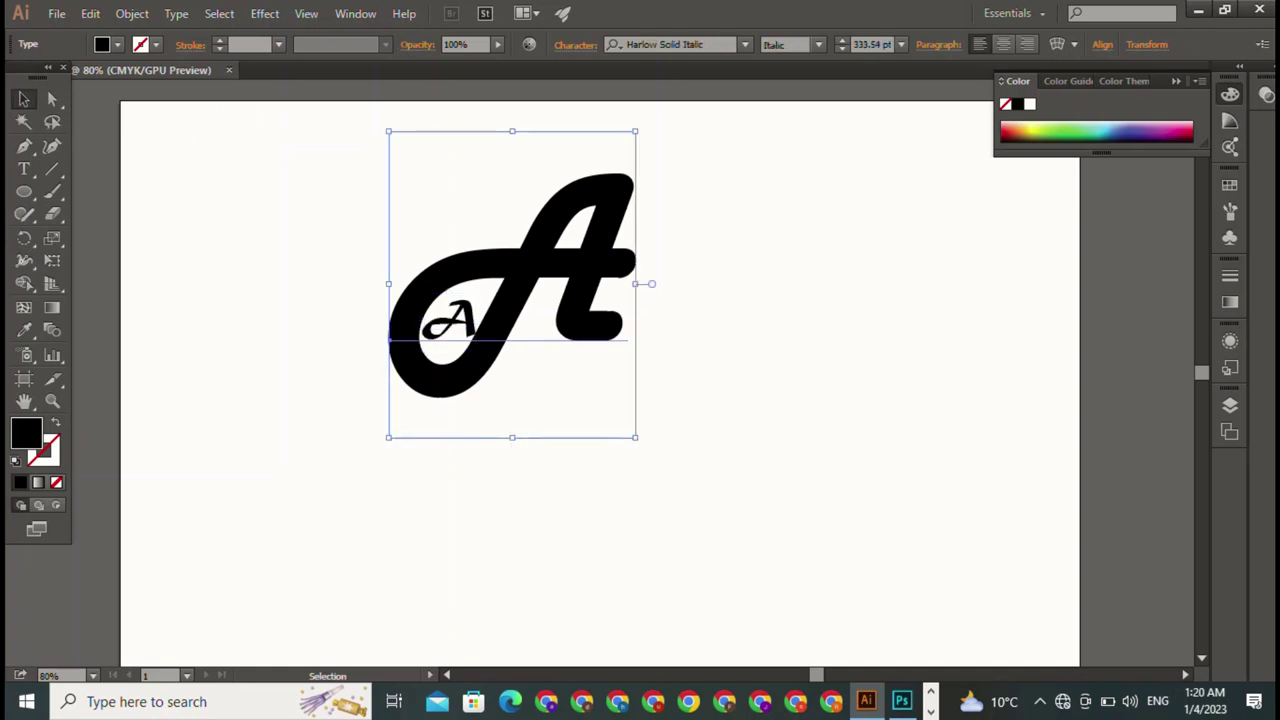
click(760, 480)
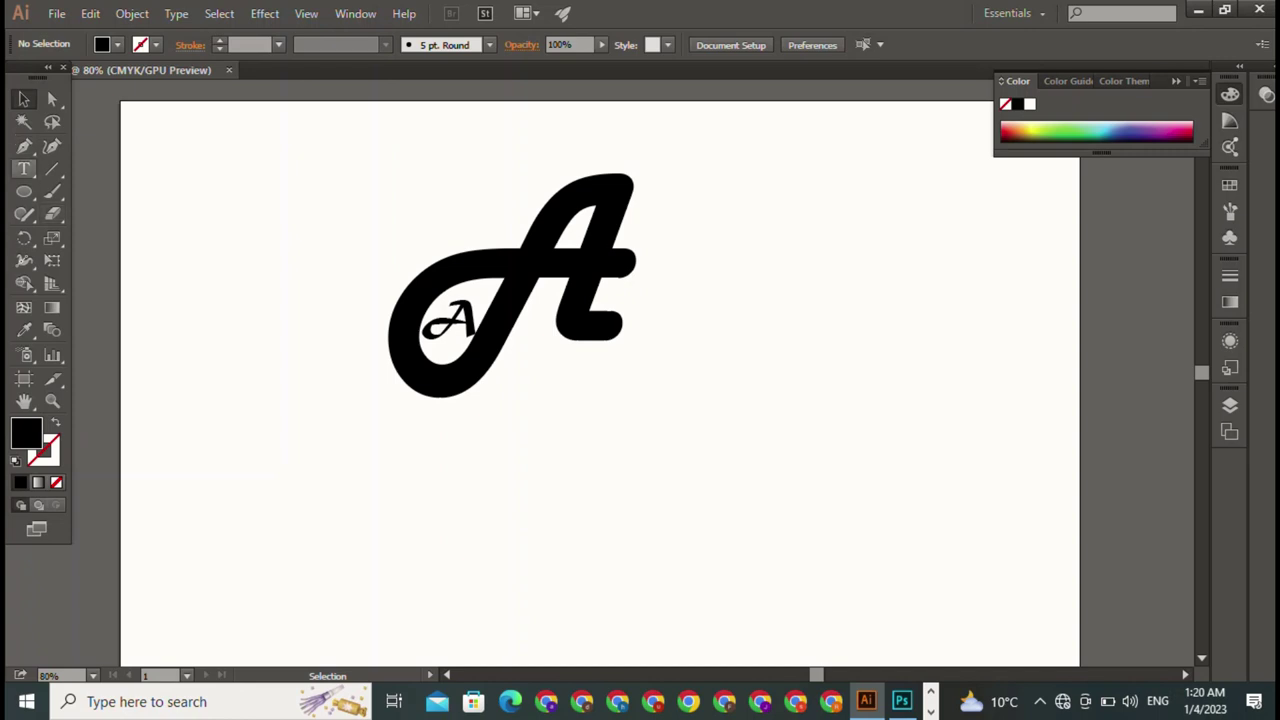
- Draw a black square beside the A and round its bottom-right corner fully (207.5 pt)
drag(24, 191, 75, 191)
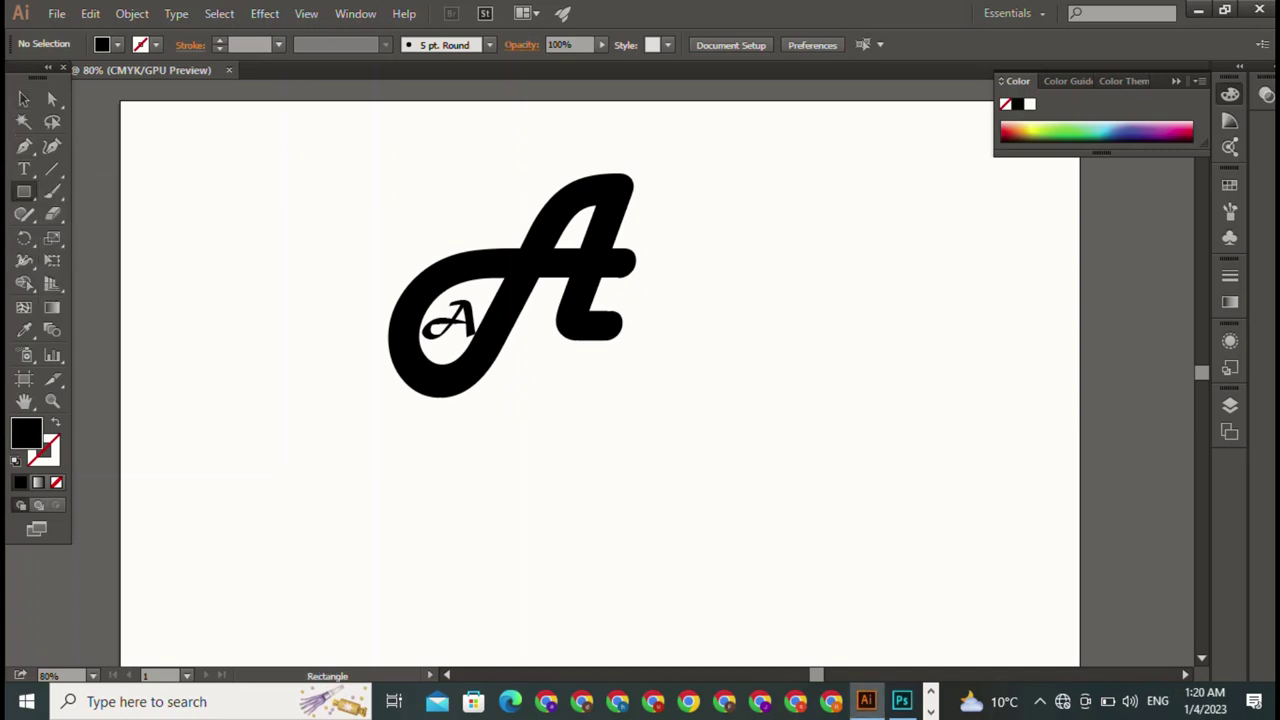
mouse_move(766, 254)
mouse_down()
mouse_move(964, 451)
mouse_move(921, 408)
mouse_up()
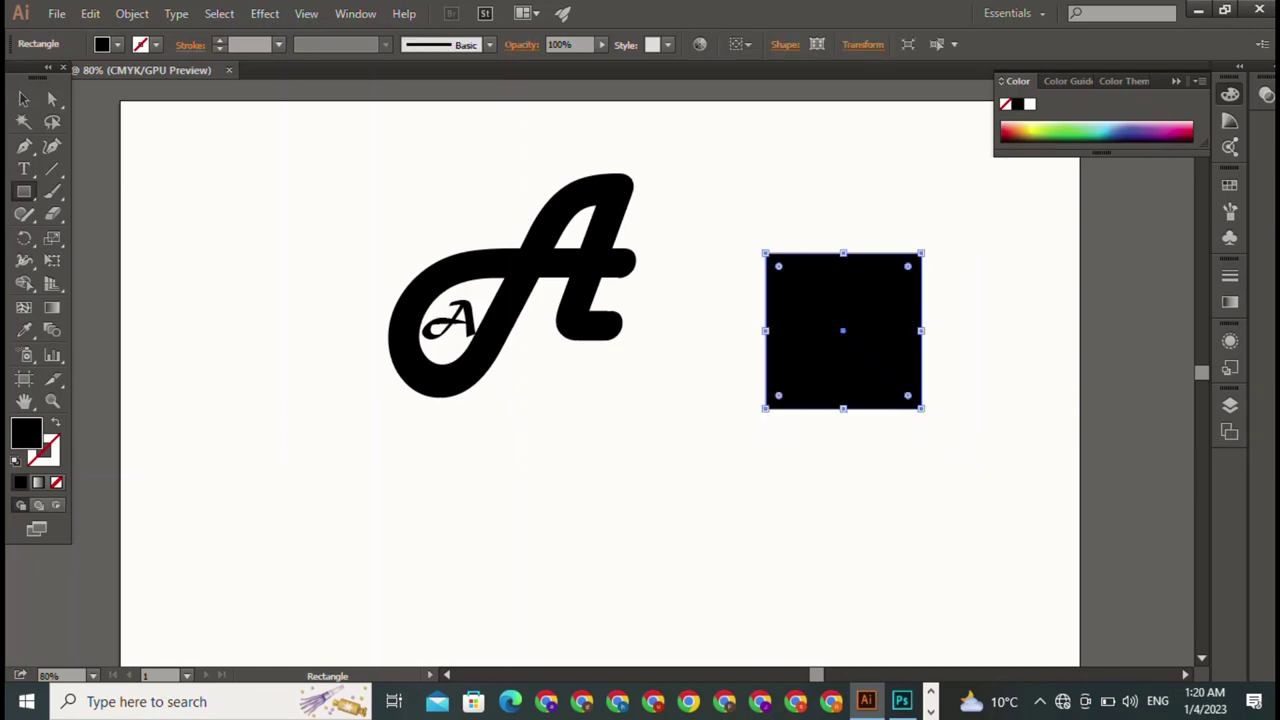
click(24, 99)
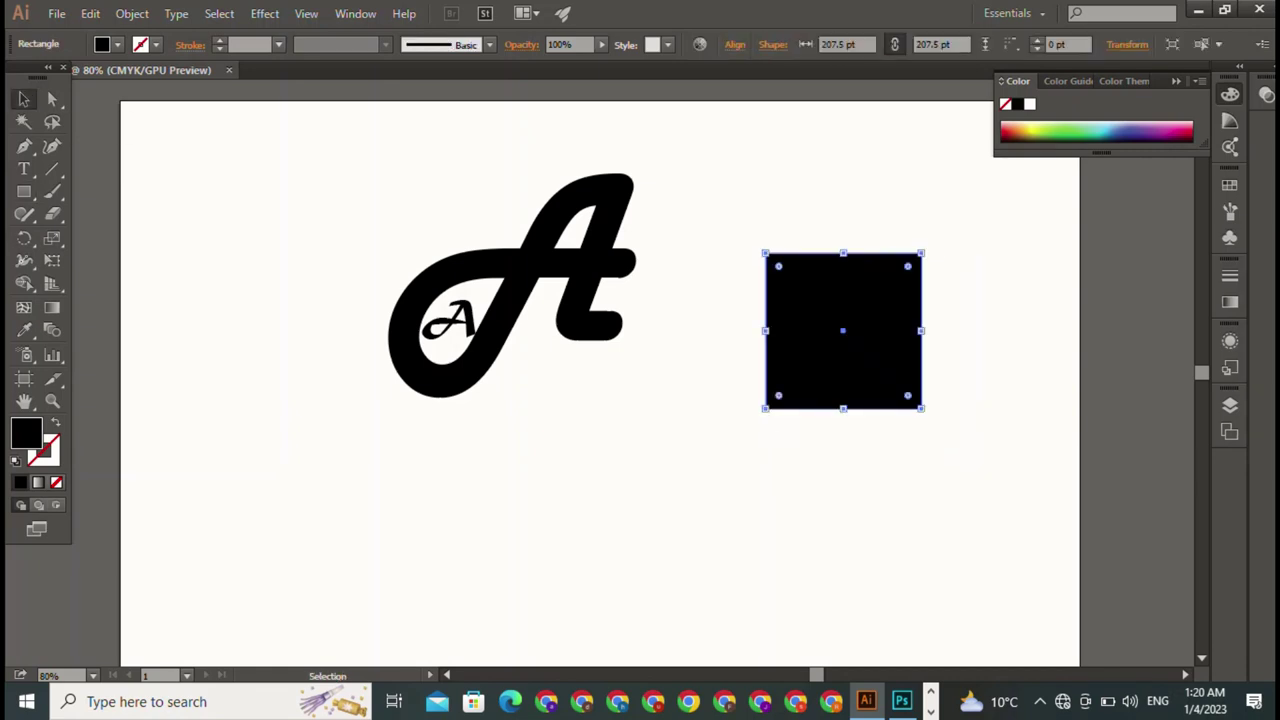
key(a)
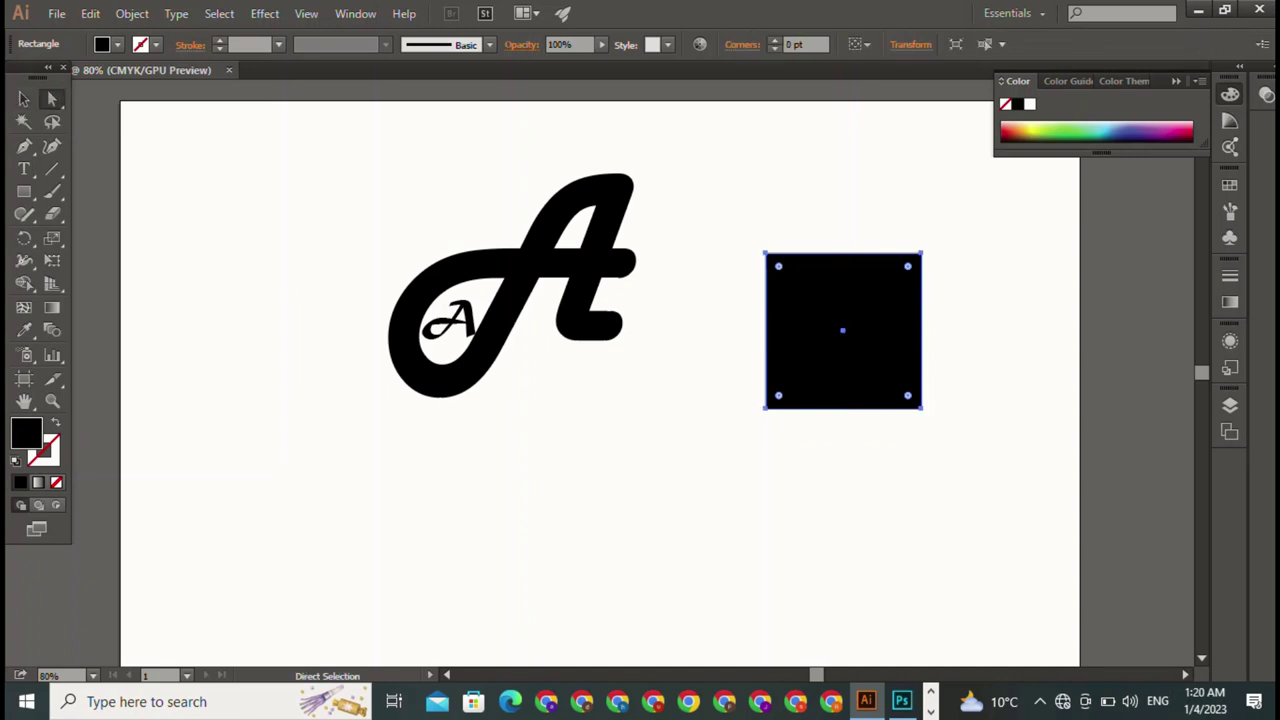
drag(950, 432, 850, 340)
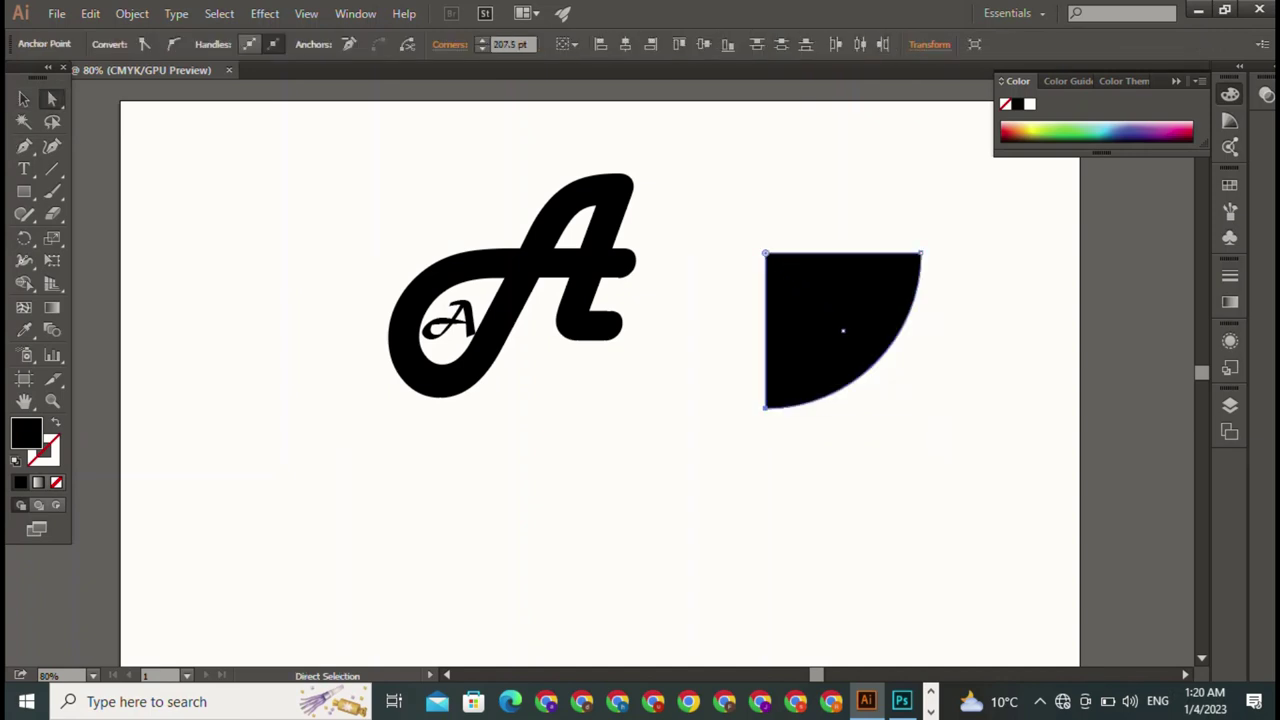
- Duplicate the quarter-circle shape below-left of the original
key(v)
click(600, 200)
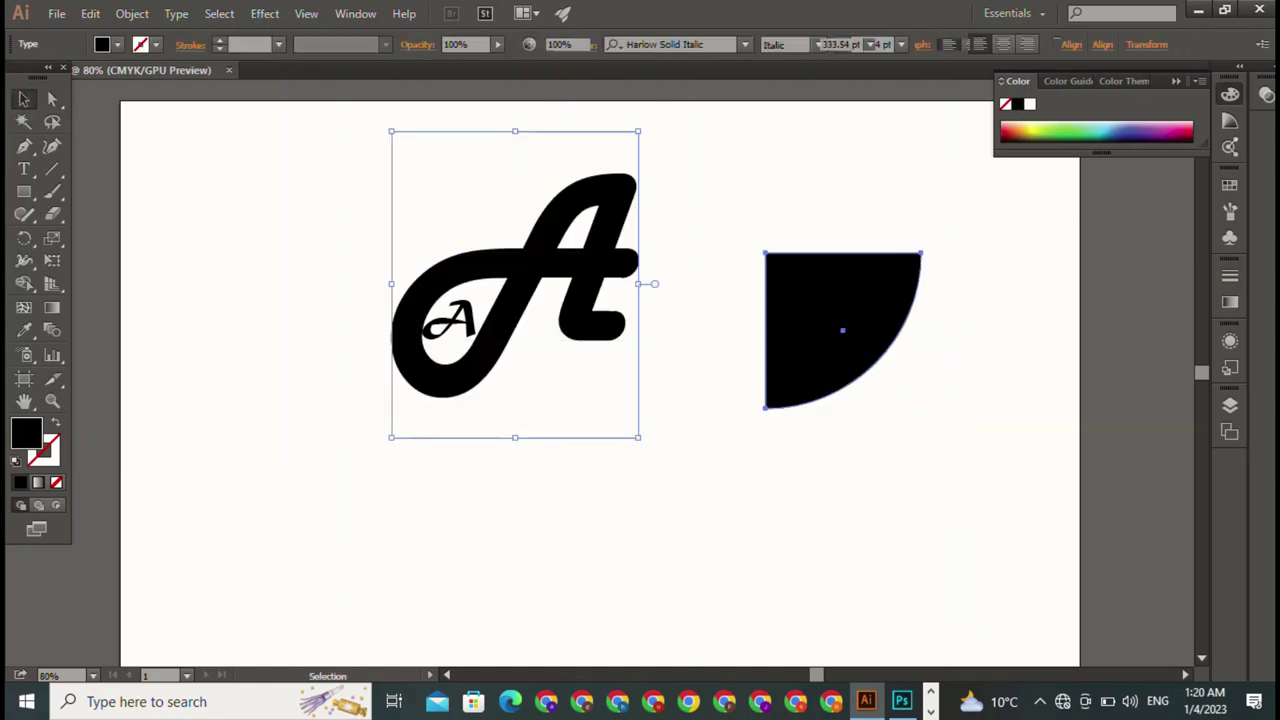
click(840, 330)
drag(842, 330, 755, 488)
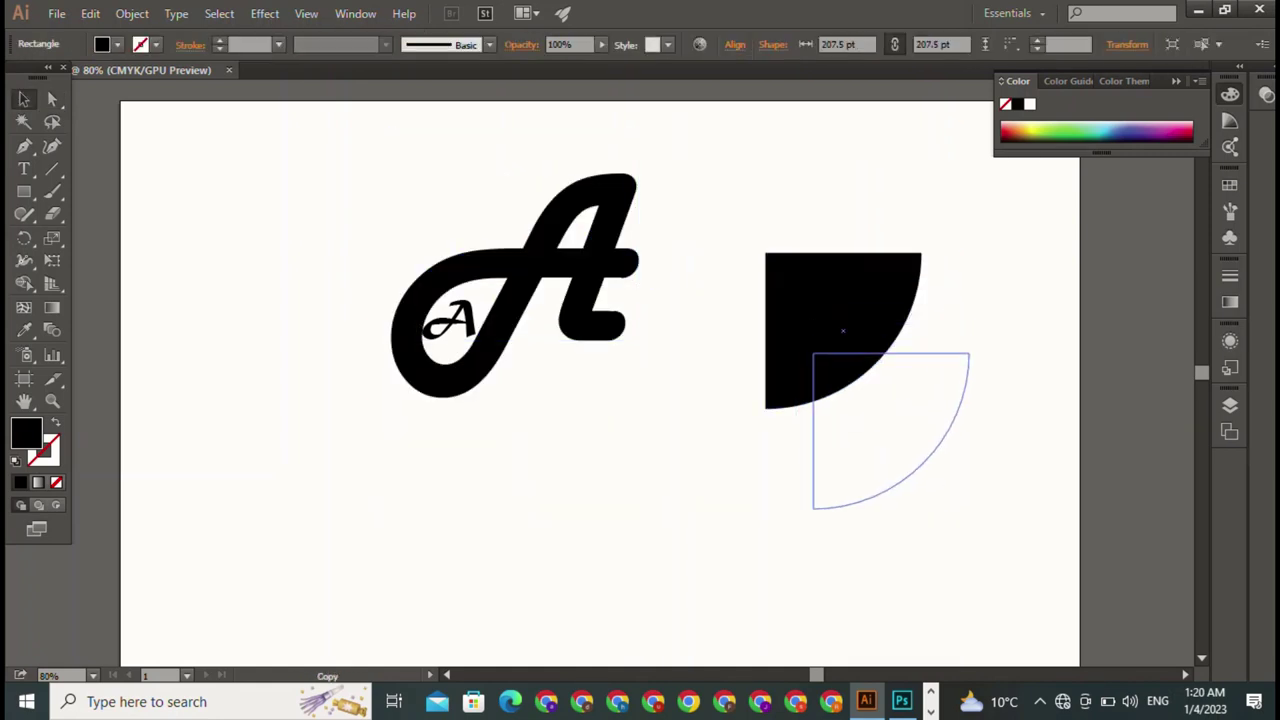
click(600, 500)
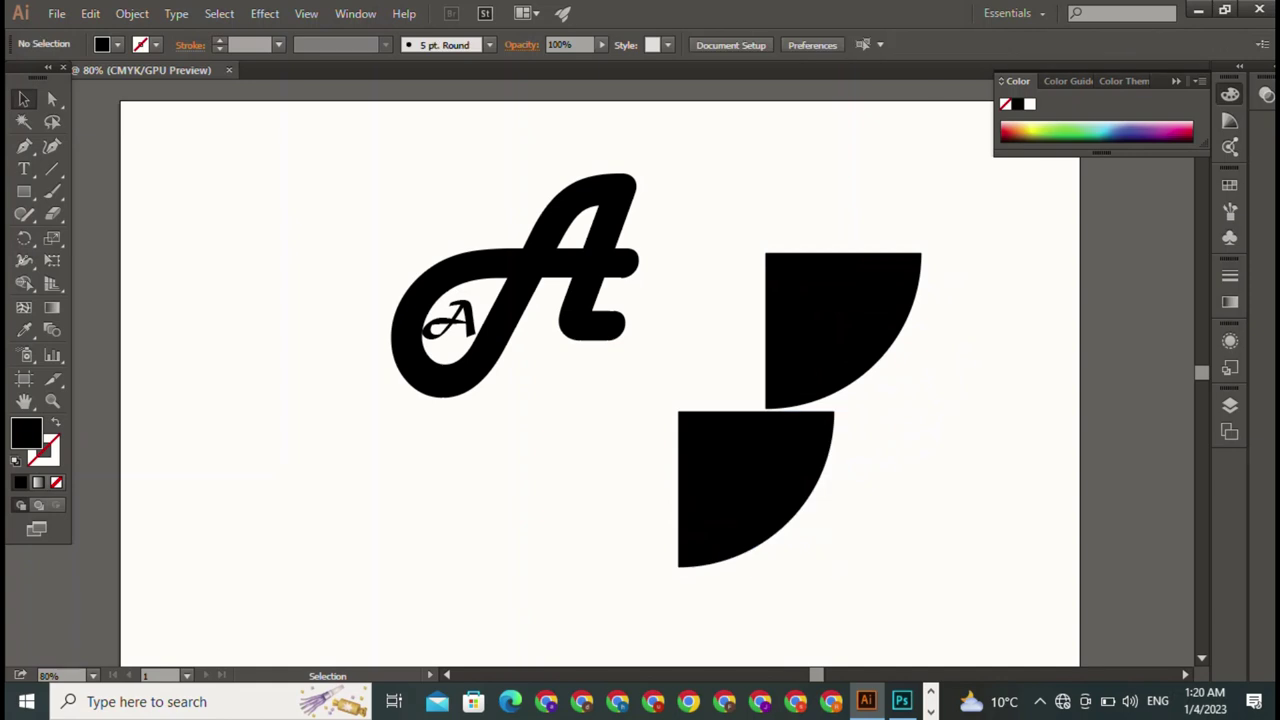
click(760, 480)
- Reflect the copy horizontally and move it beneath the original quarter-circle
right_click(782, 461)
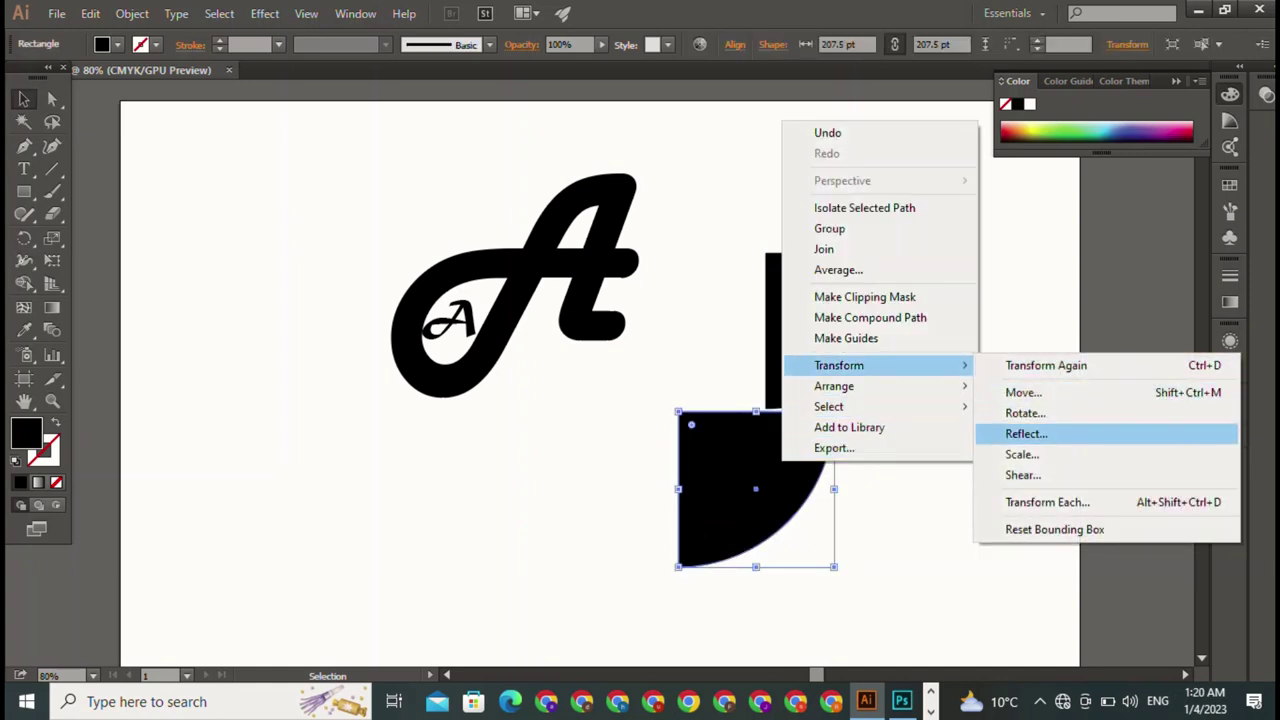
click(1026, 433)
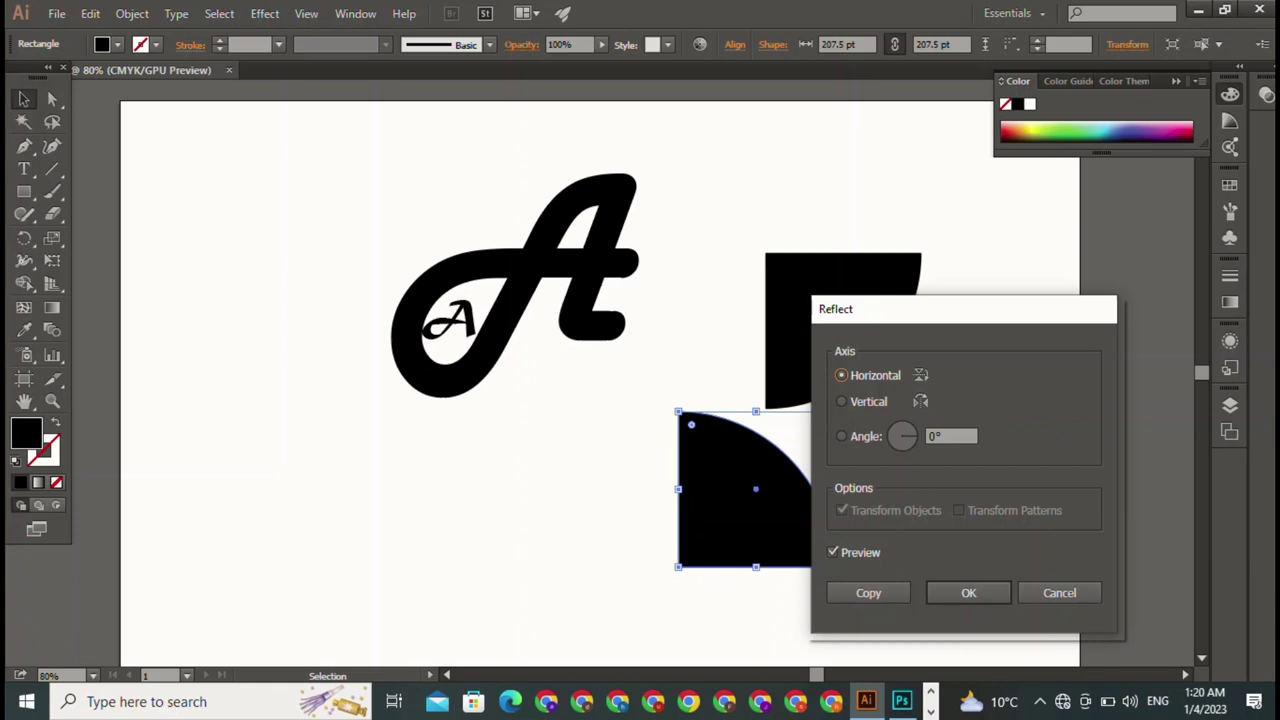
click(968, 593)
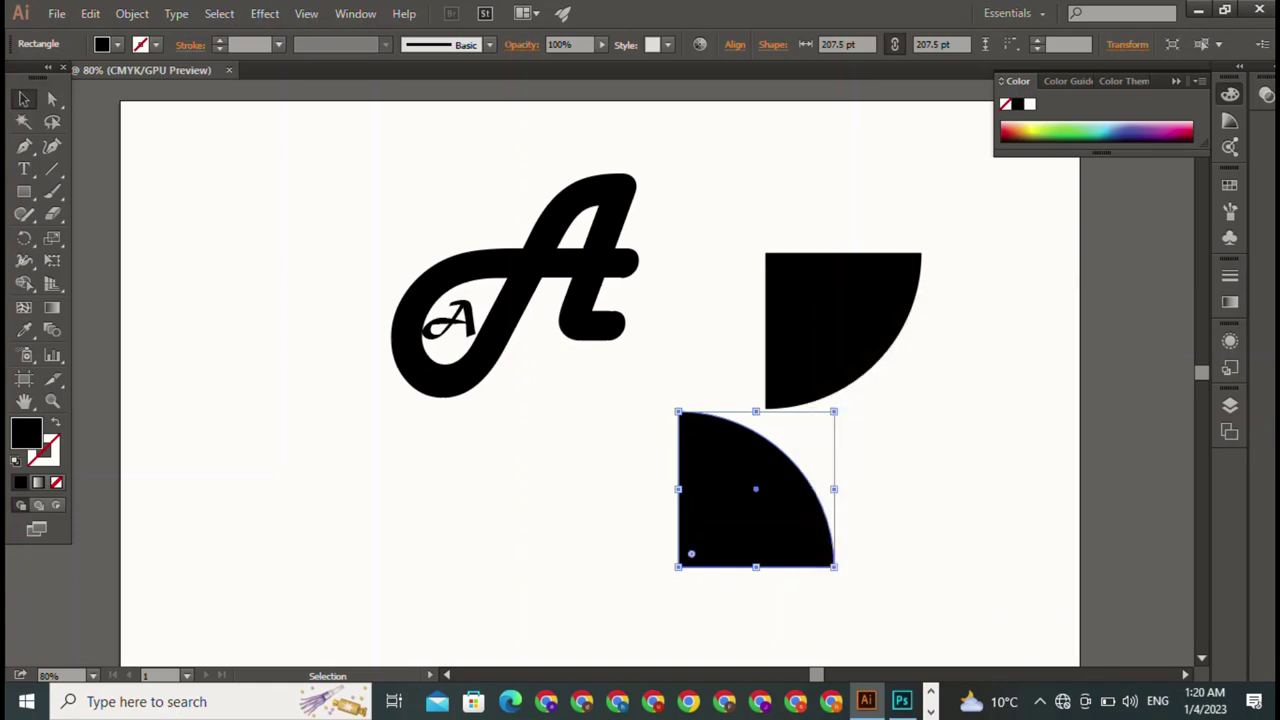
drag(755, 489, 845, 445)
- Check how the lower quarter-circle lines up against the original
key(ctrl+shift+a)
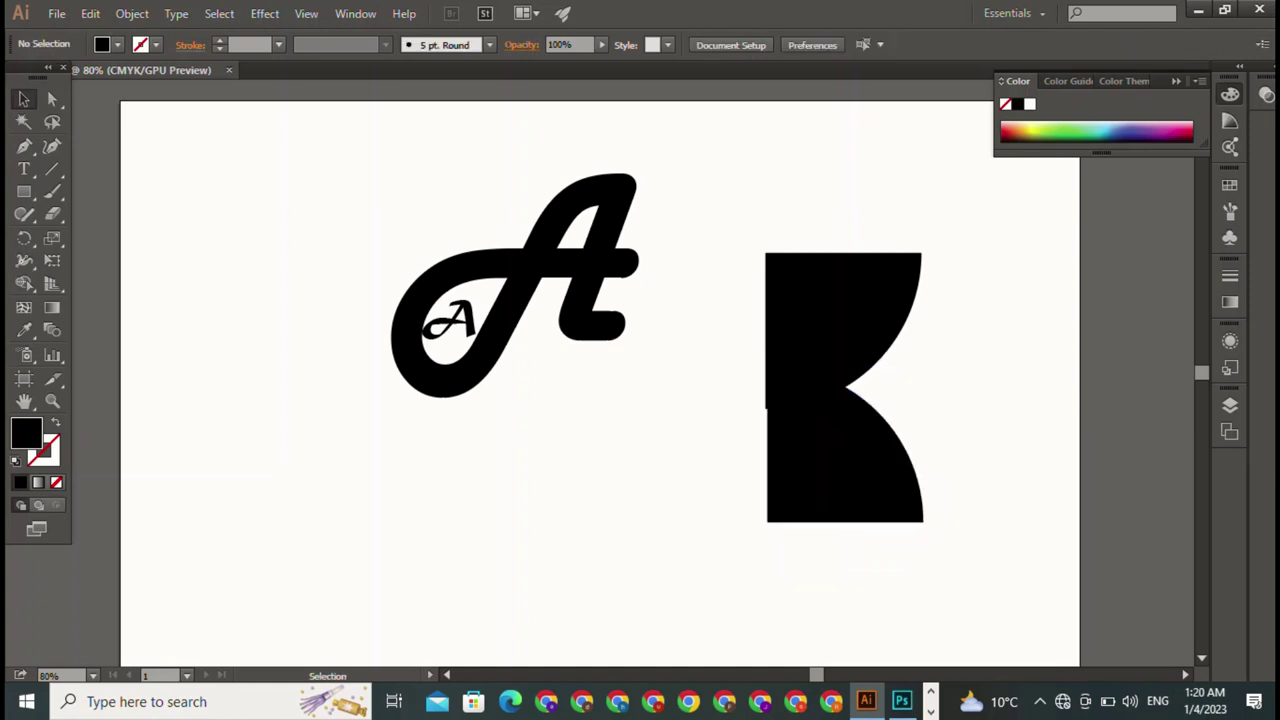
click(820, 470)
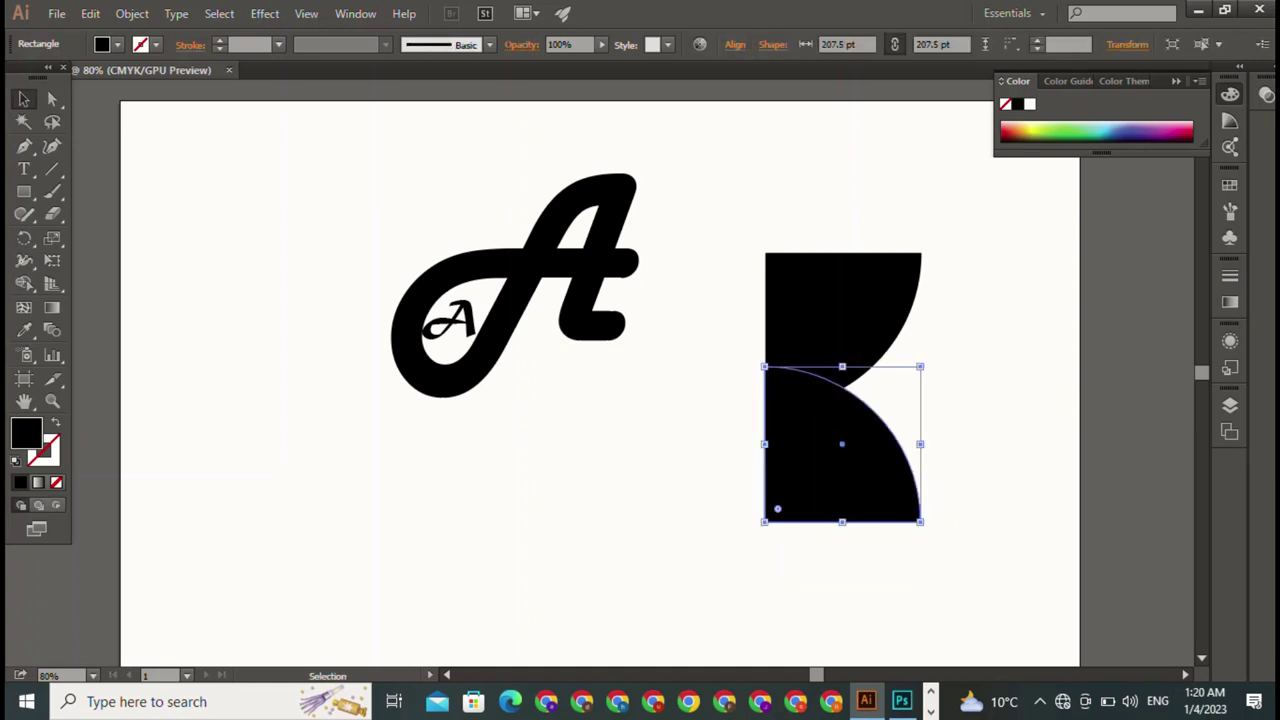
key(ctrl+shift+a)
click(830, 470)
key(ctrl+shift+a)
click(830, 470)
key(ctrl+shift+a)
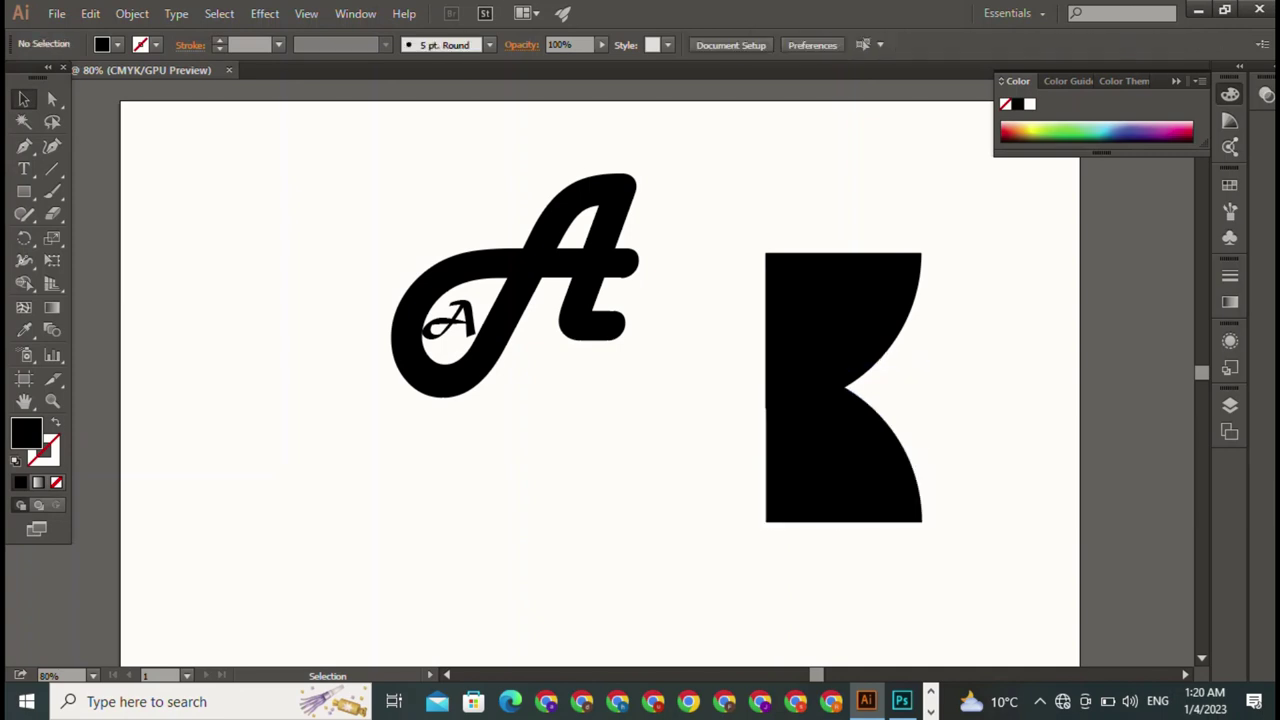
click(830, 470)
- Nudge the lower copy up two steps so the curves meet, then select both pieces
key(Up)
key(Up)
key(Up)
key(Up)
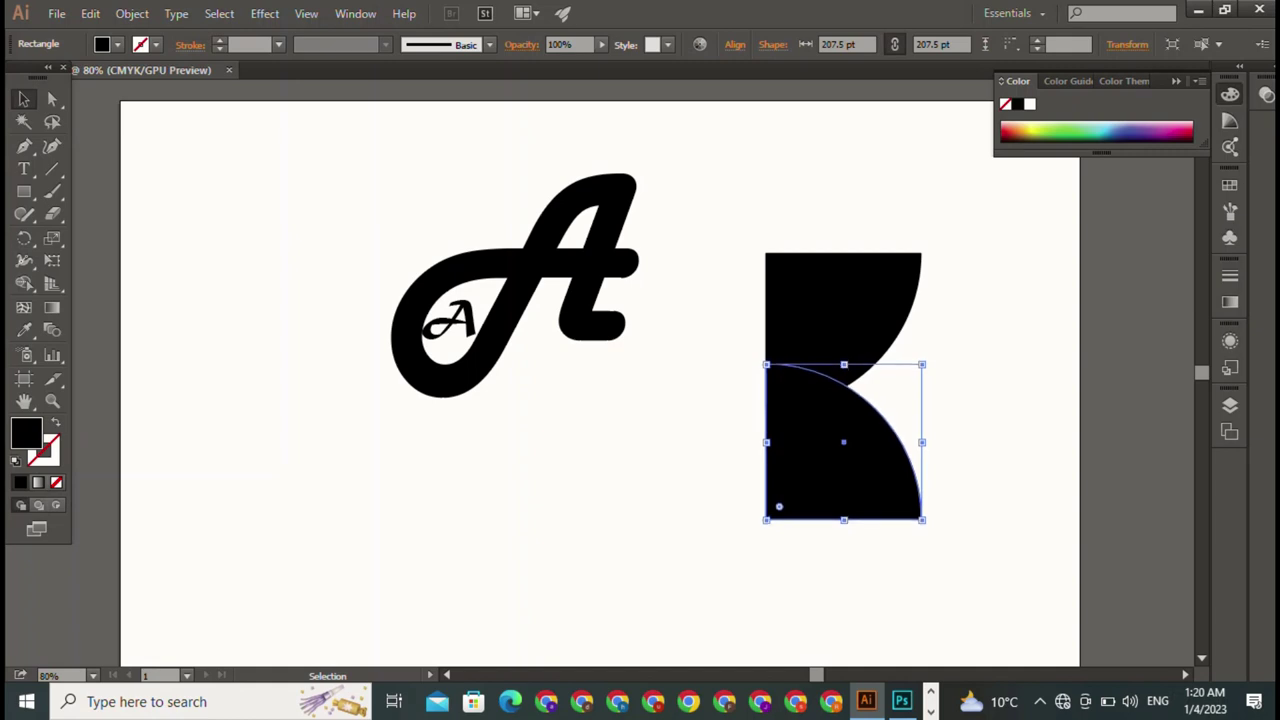
key(Up)
key(Up)
key(ctrl+shift+a)
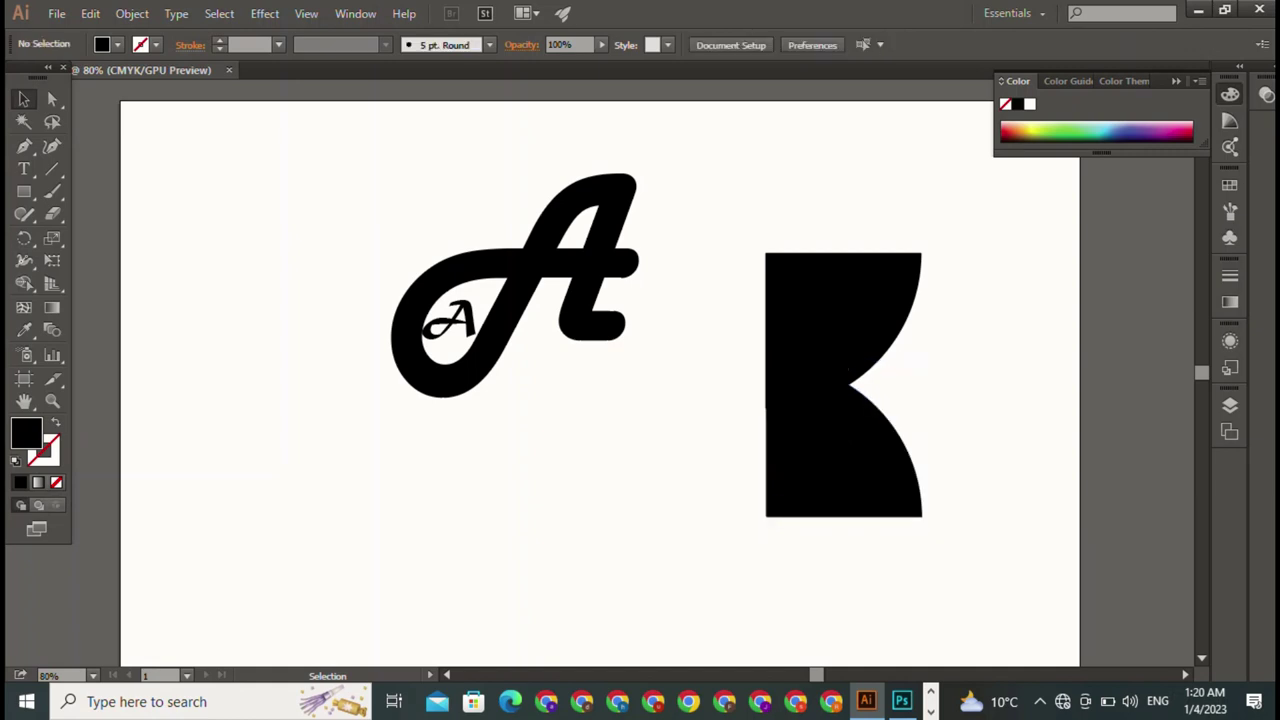
click(830, 460)
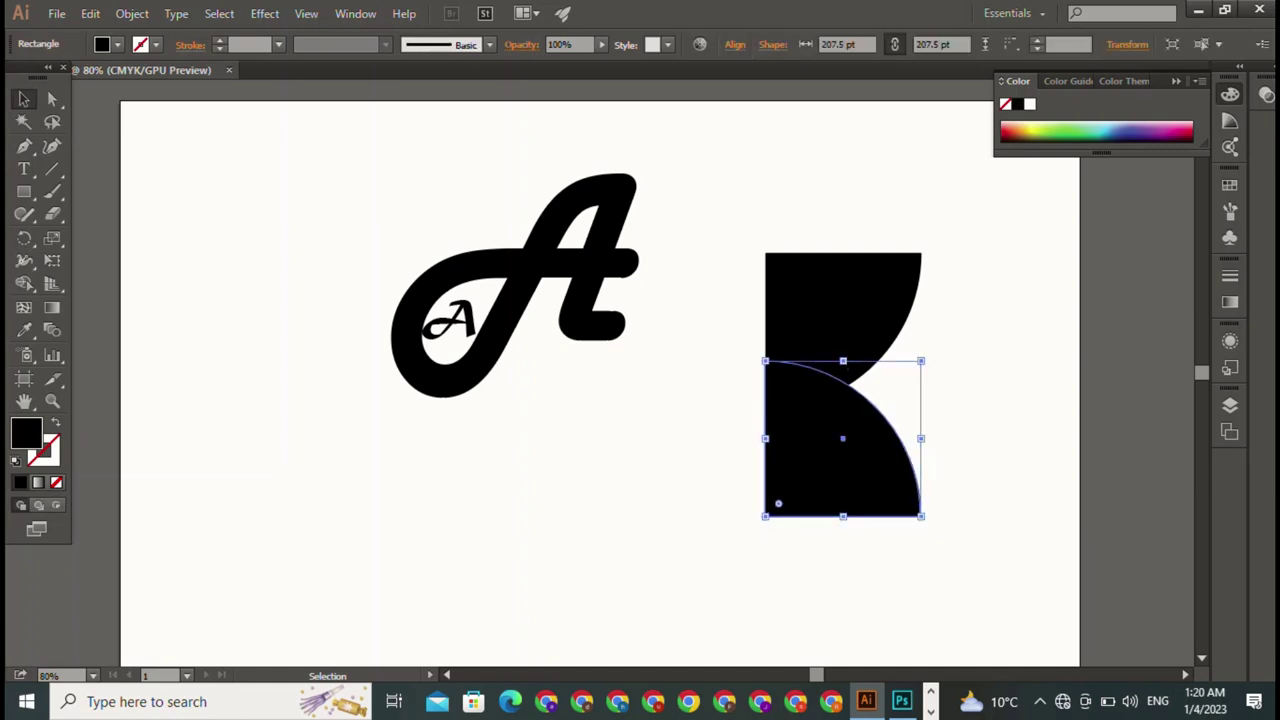
key(ctrl+shift+a)
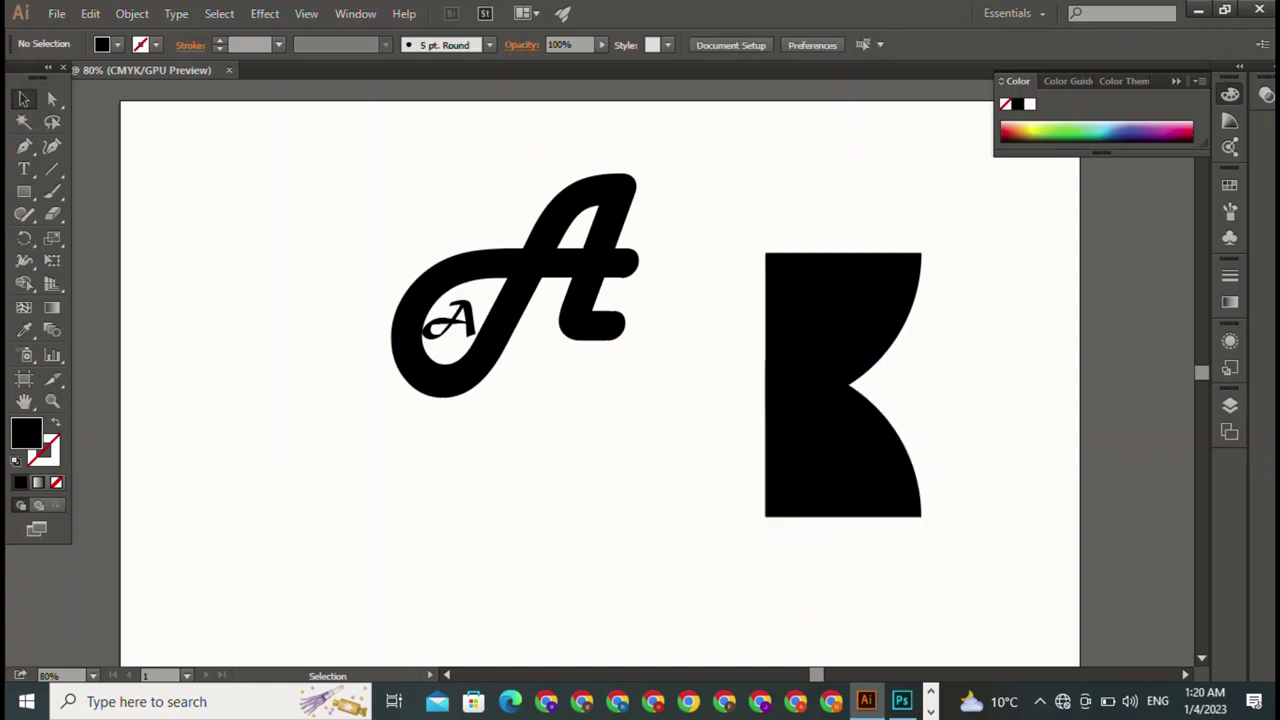
click(830, 310)
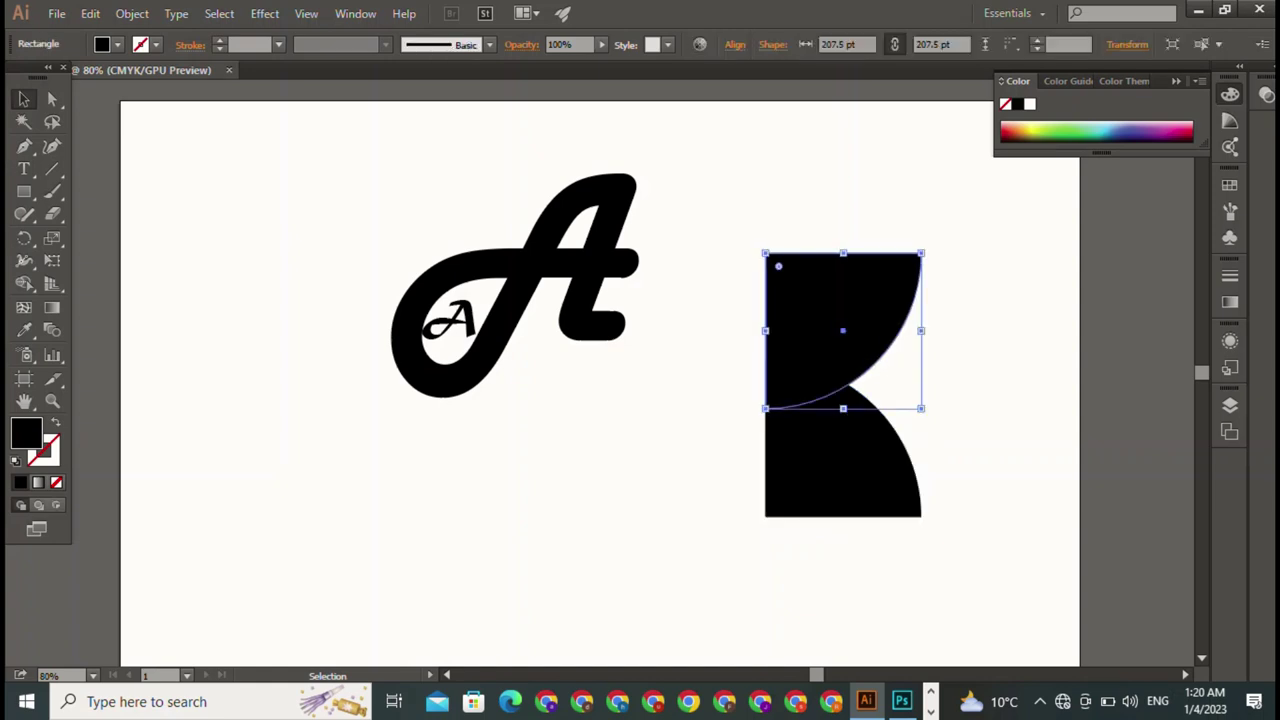
key(ctrl+shift+a)
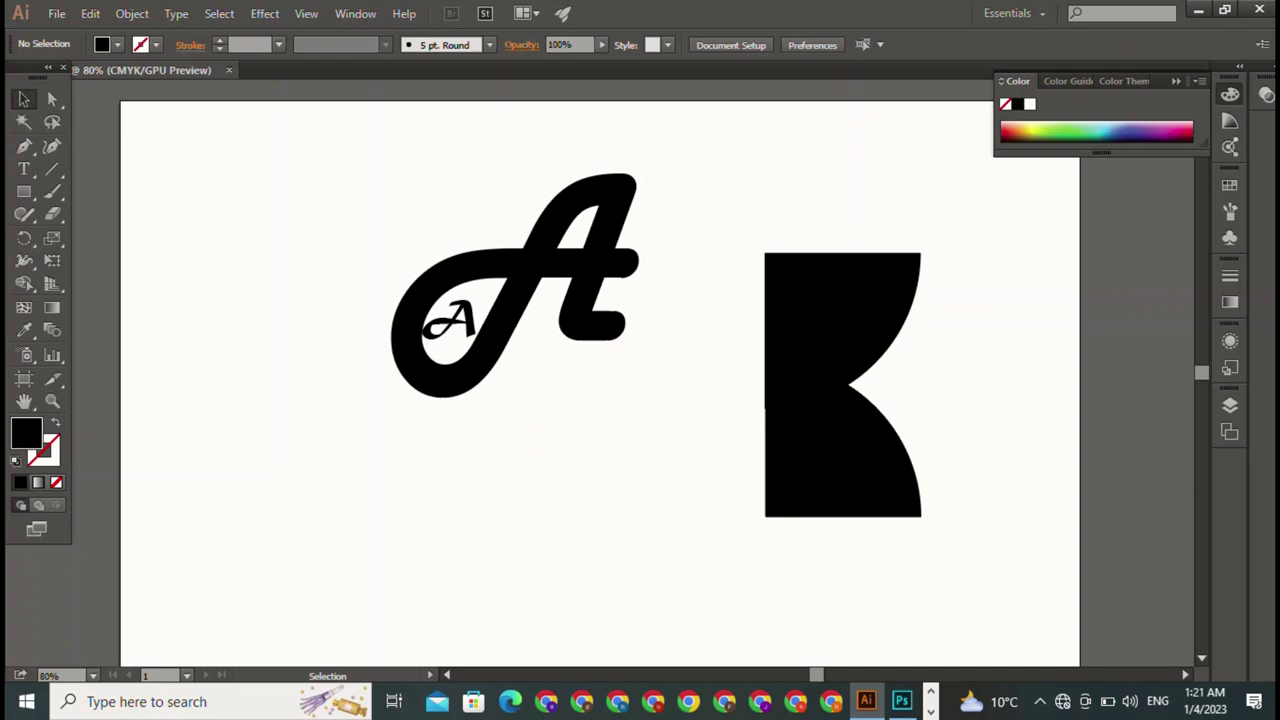
drag(811, 205, 922, 528)
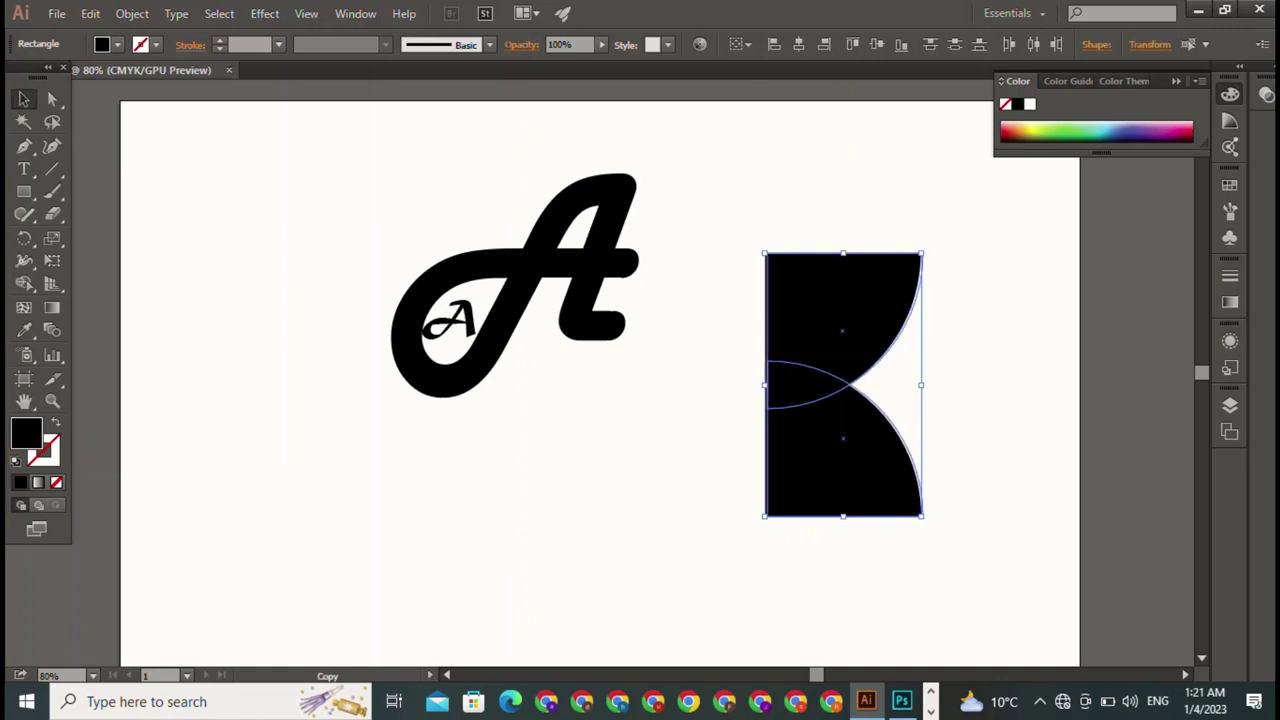
- Duplicate the stacked pair to the right and reflect it vertically to close the square
drag(842, 440, 976, 440)
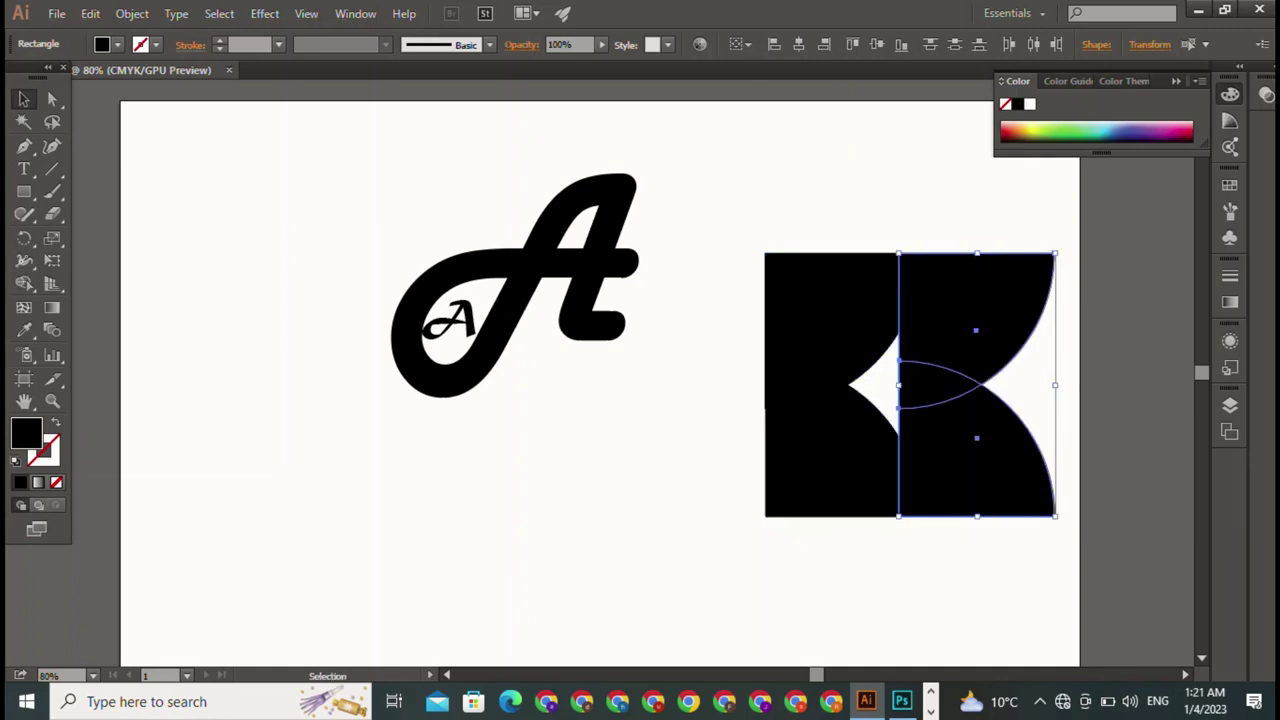
right_click(971, 350)
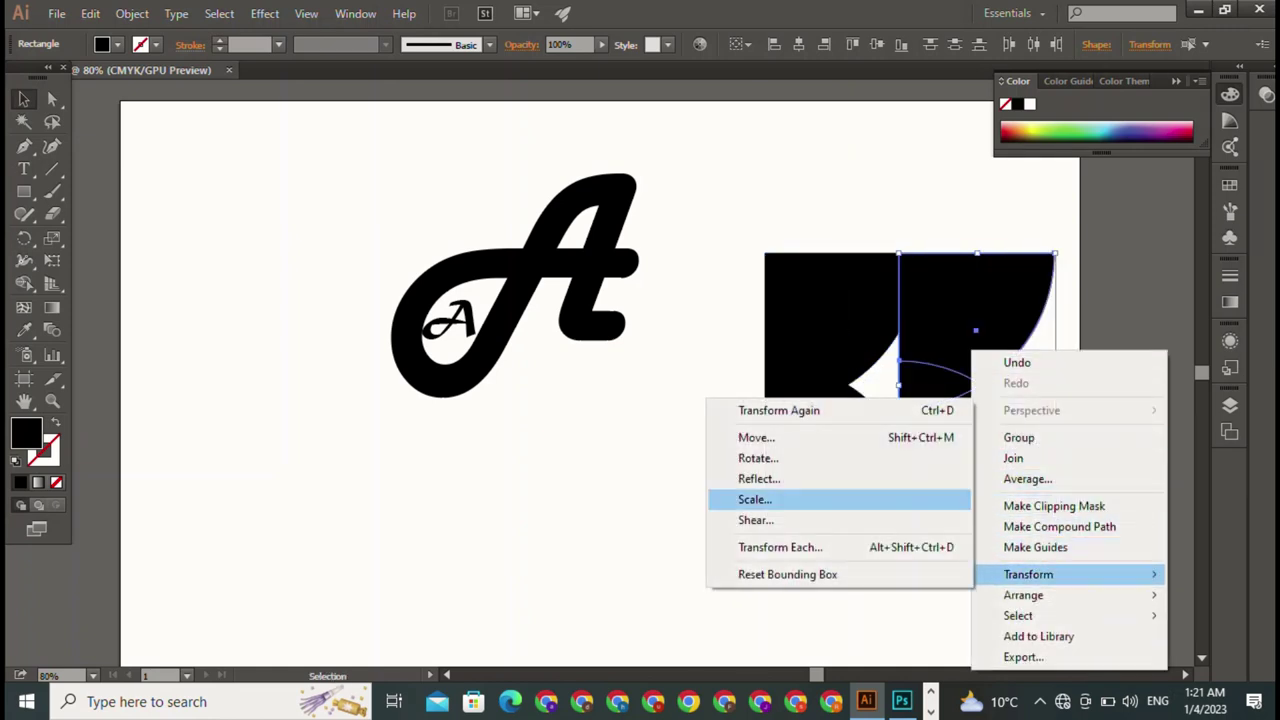
click(759, 479)
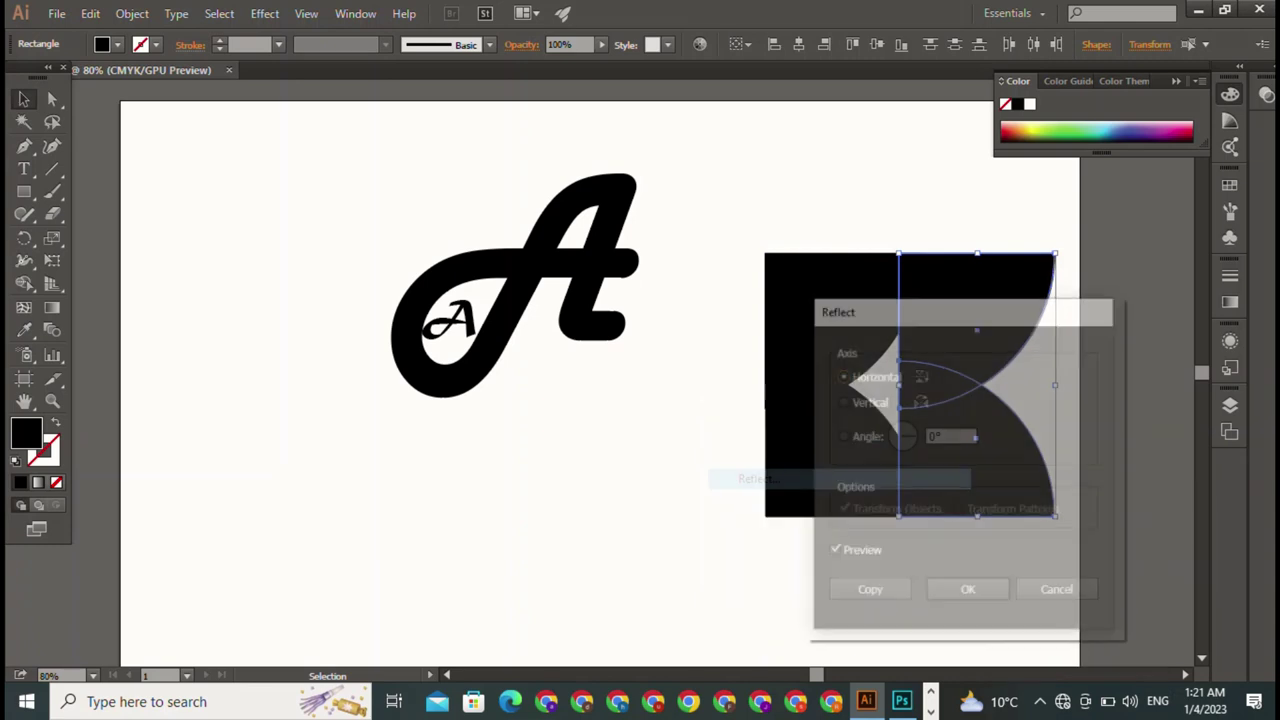
click(841, 401)
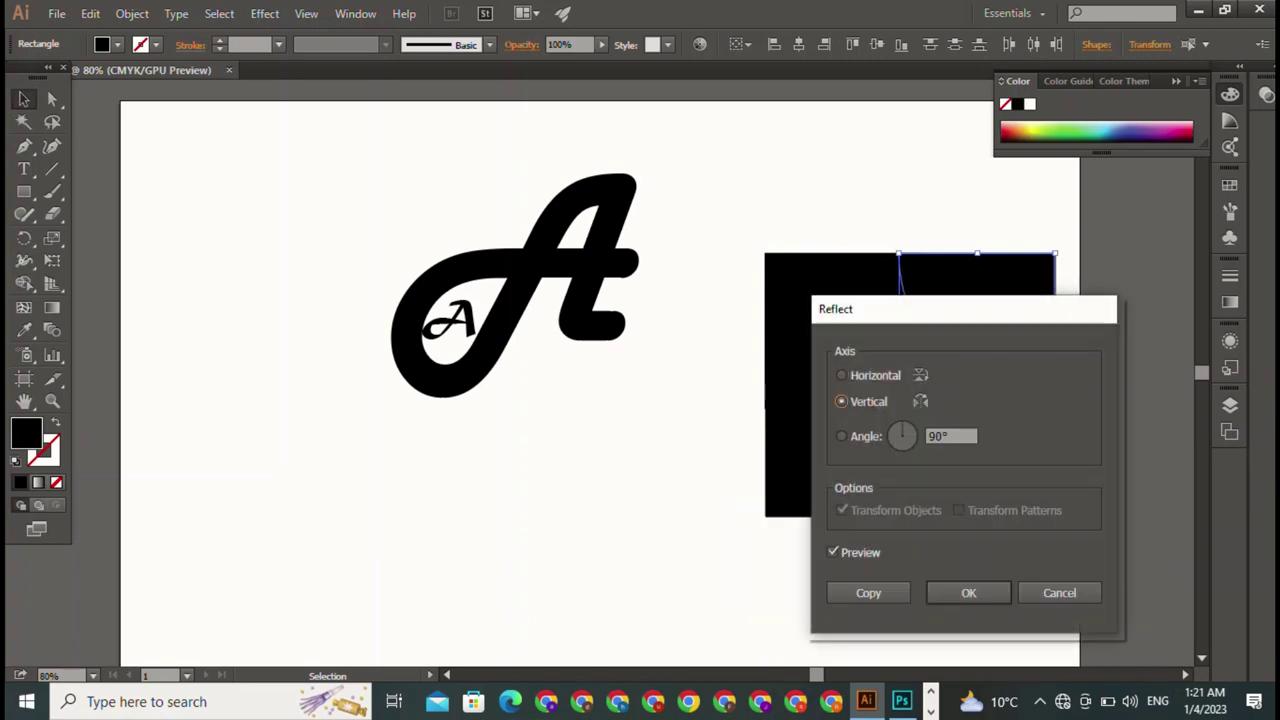
mouse_move(917, 310)
mouse_down()
mouse_move(500, 405)
mouse_move(392, 218)
mouse_up()
click(443, 503)
click(443, 580)
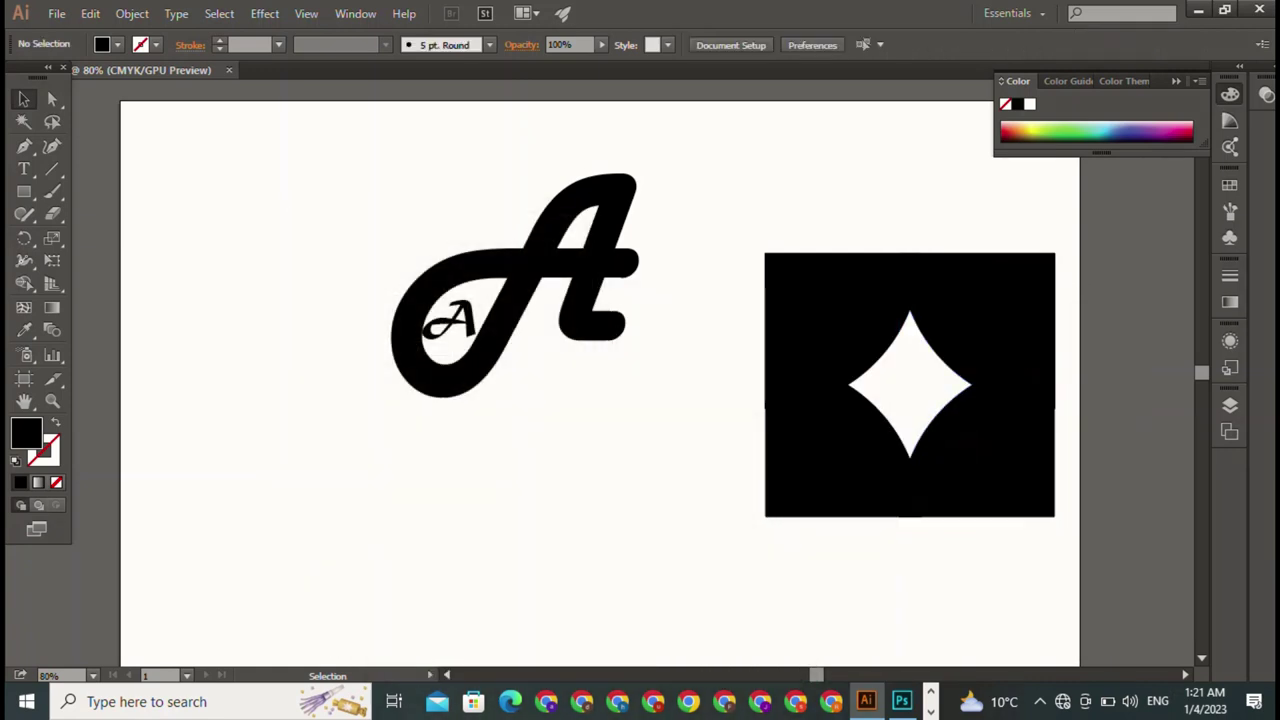
- Move the star-cutout square over the large A
drag(794, 202, 1057, 548)
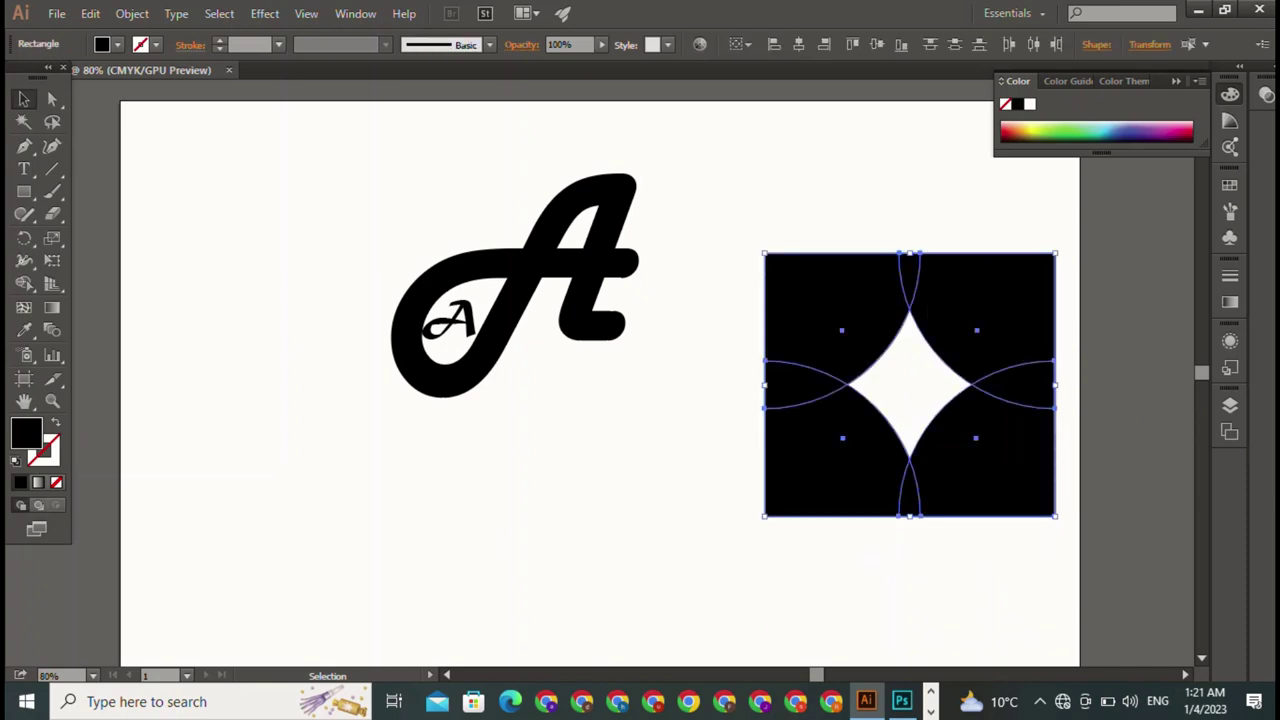
key(a)
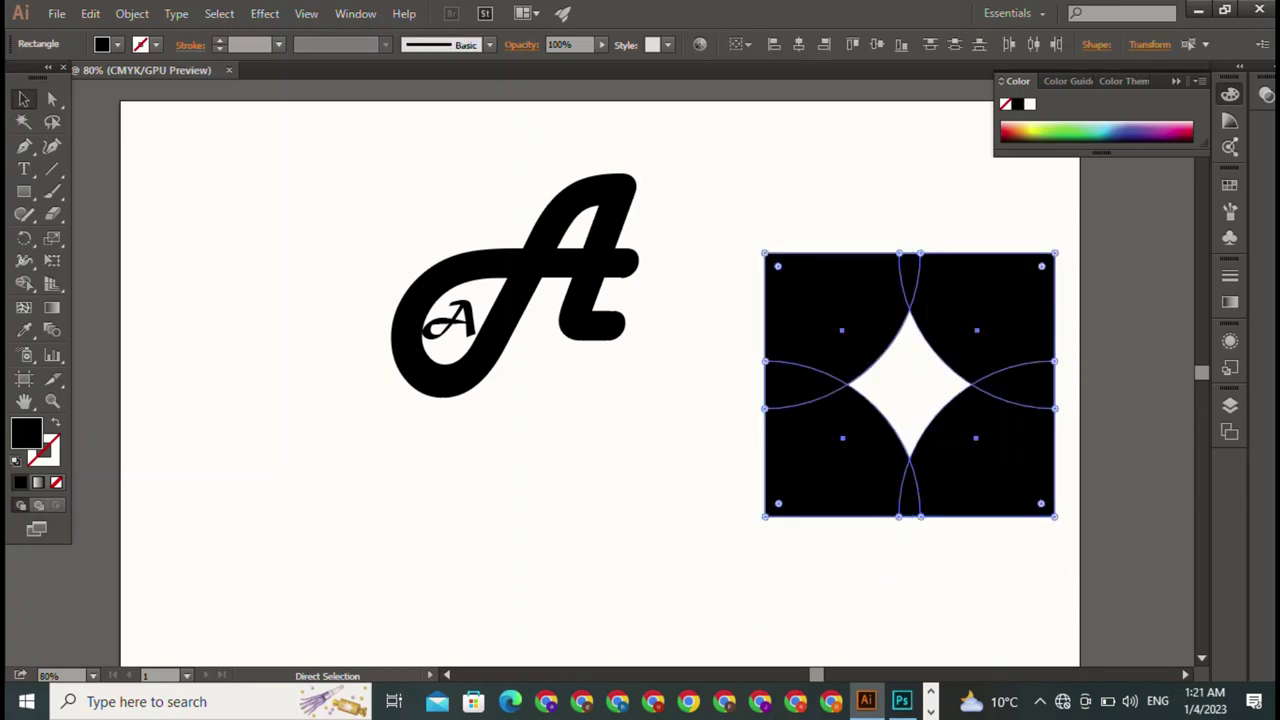
key(v)
drag(840, 300, 520, 425)
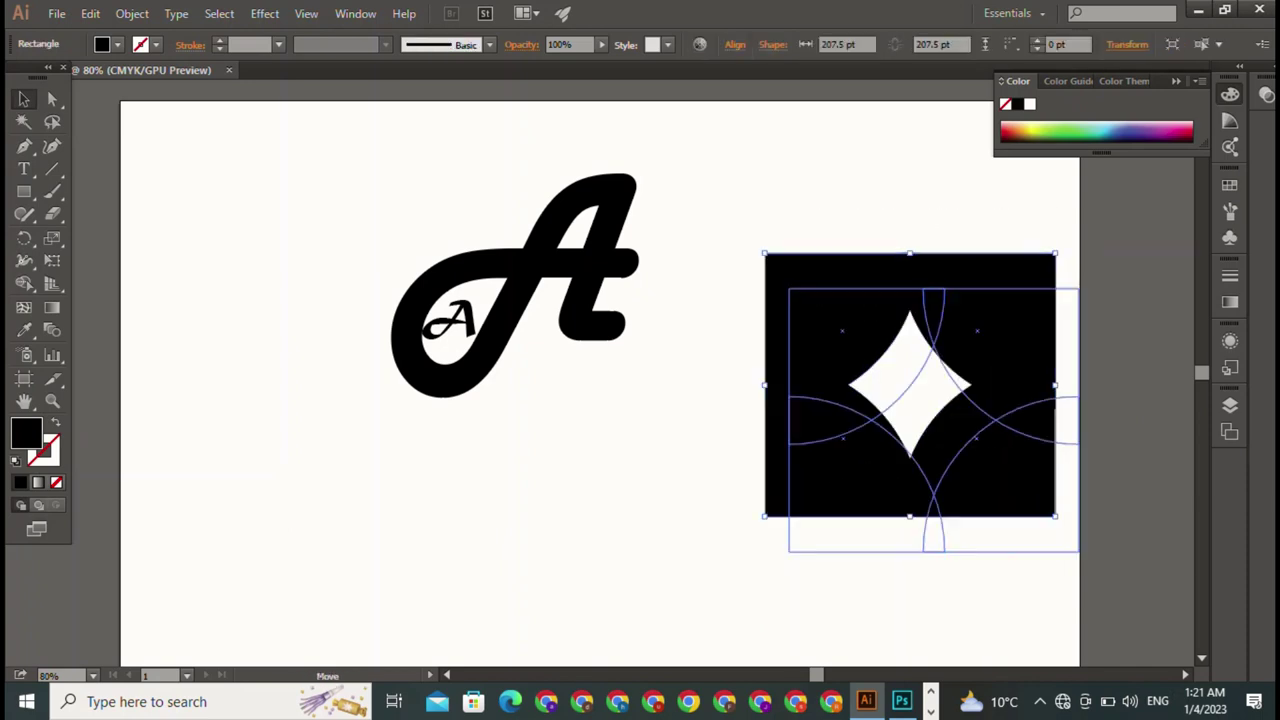
- Scale the star-cutout square up to about 313 pt
drag(737, 378, 912, 244)
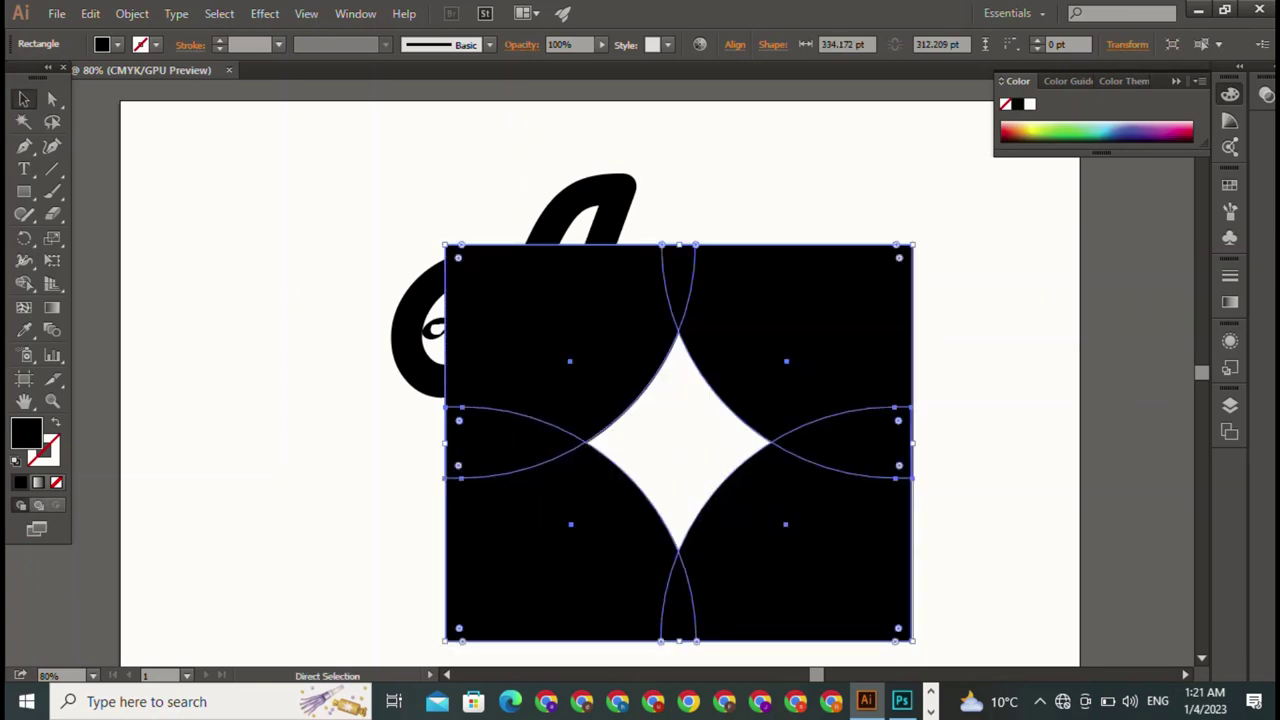
key(ctrl+z)
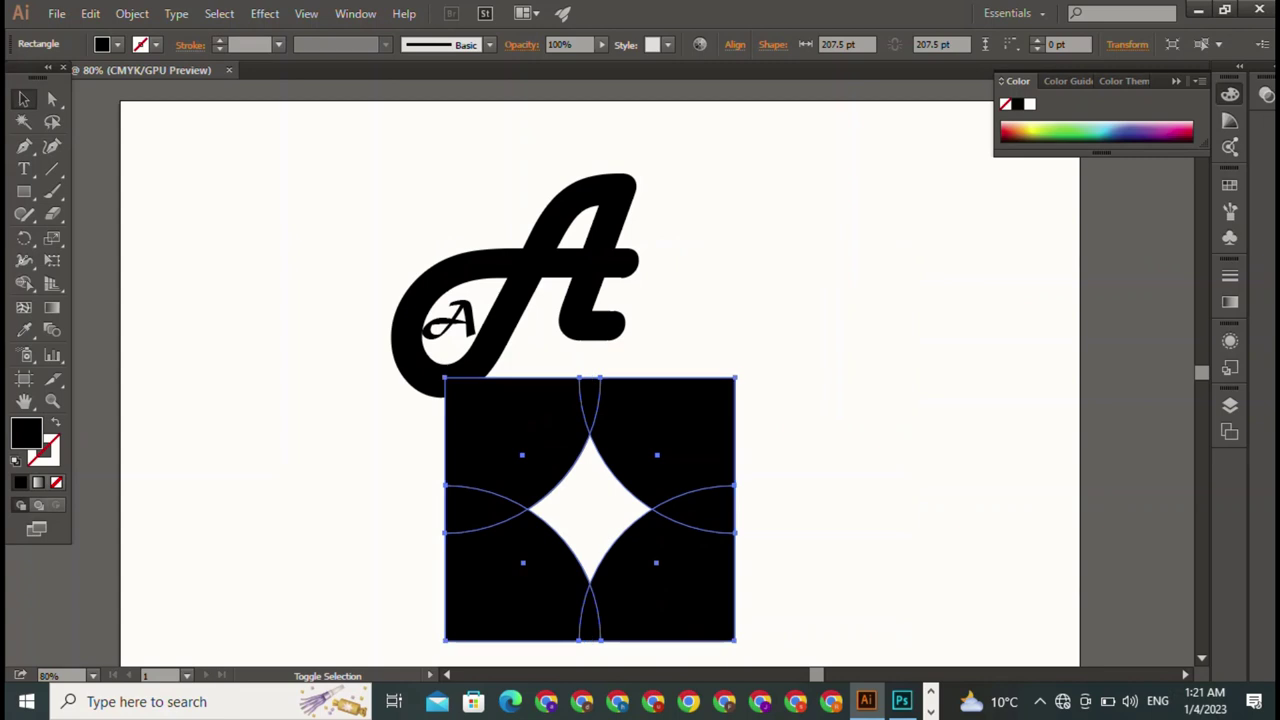
drag(737, 378, 882, 244)
click(595, 190)
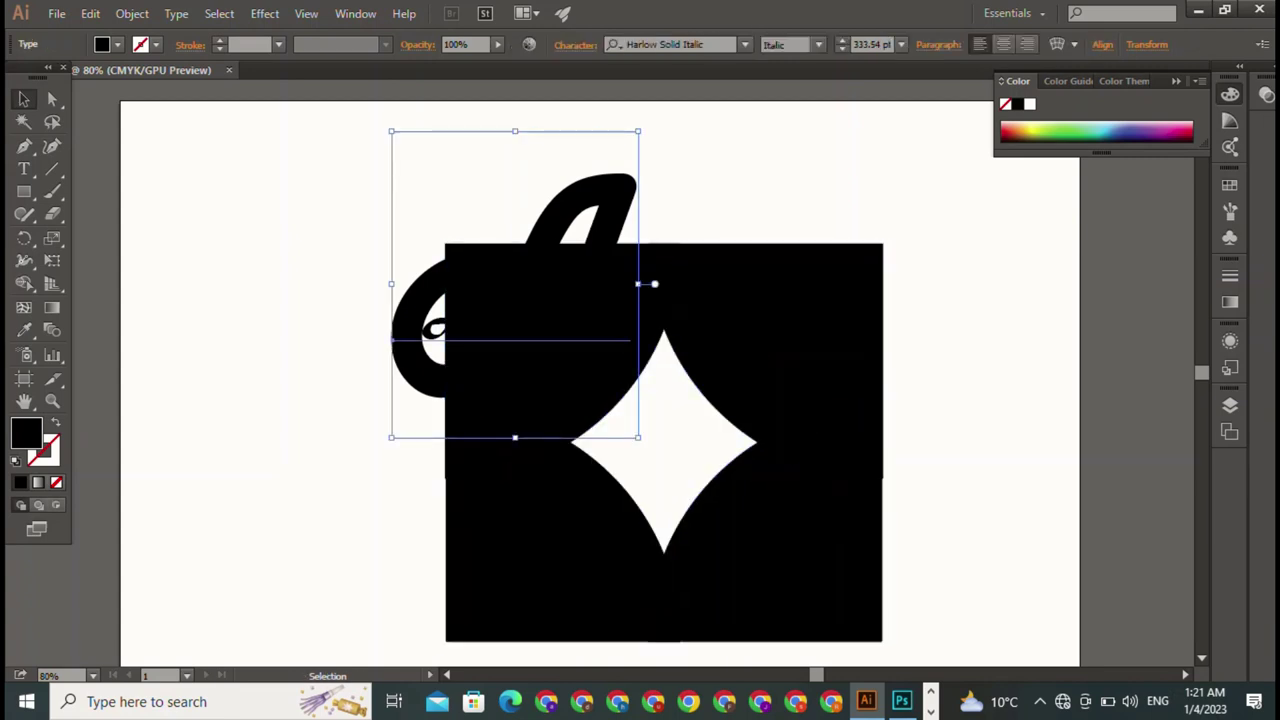
click(654, 284)
key(ctrl+shift+a)
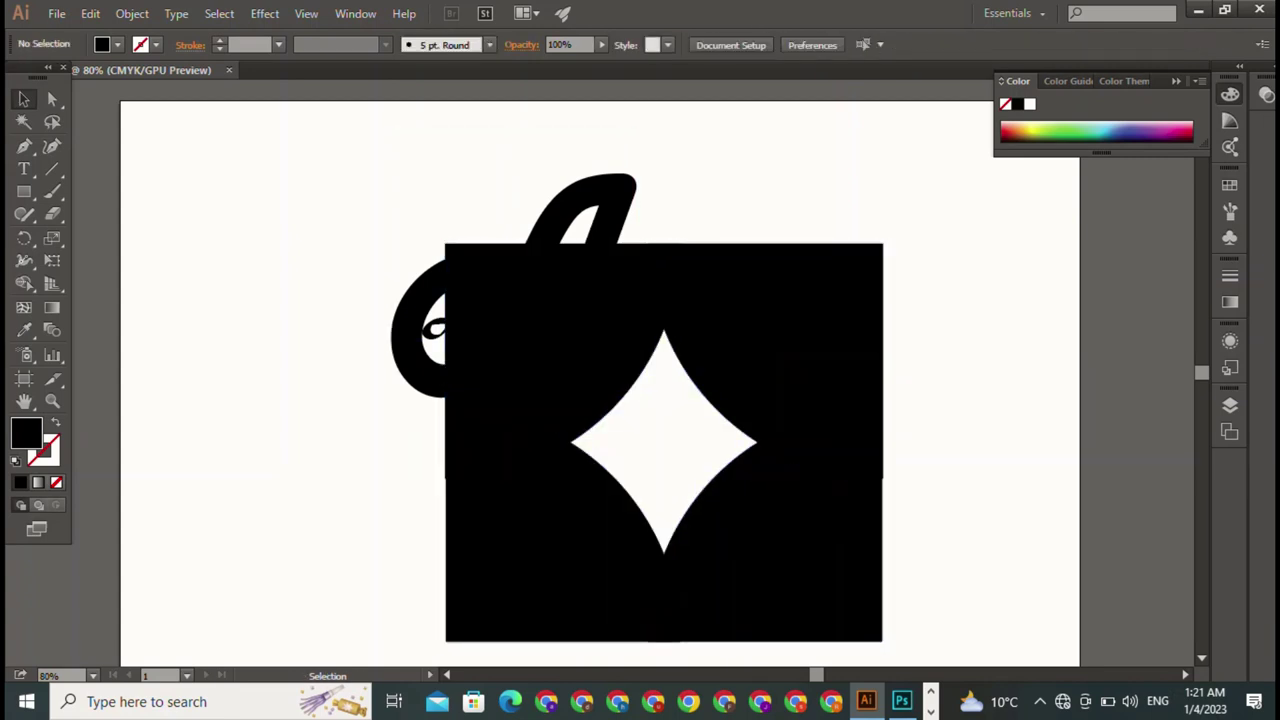
click(674, 356)
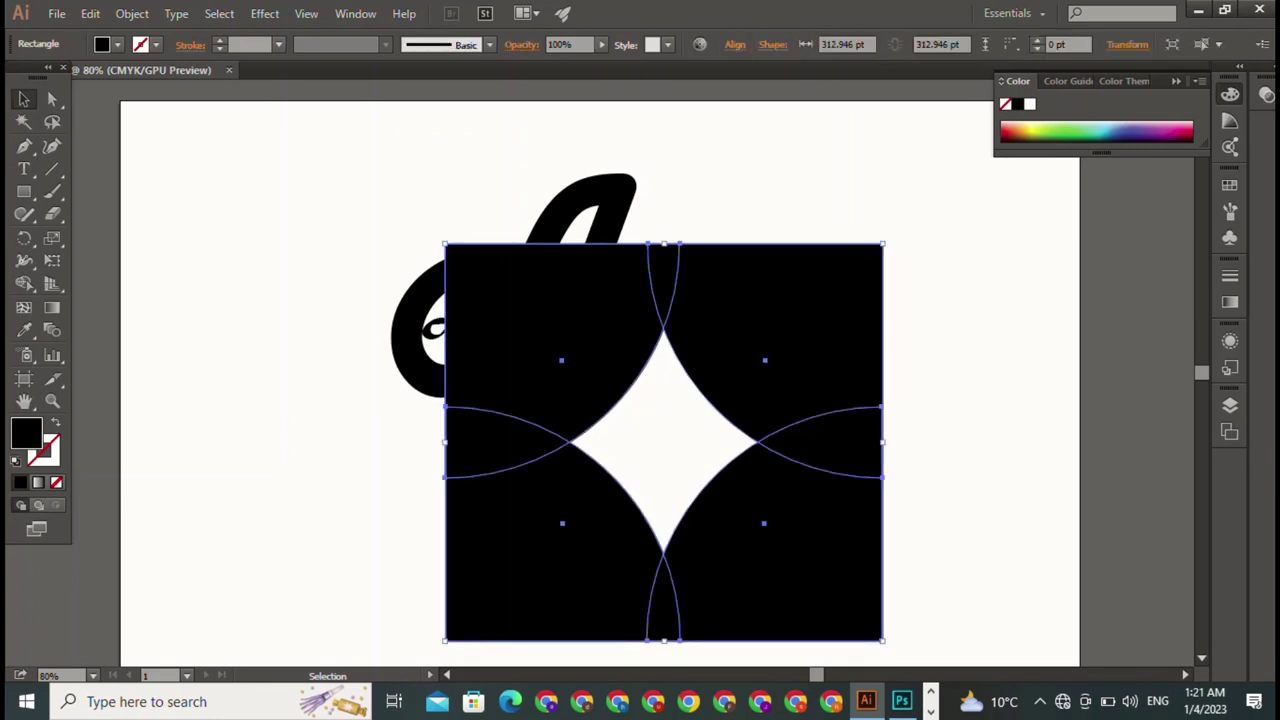
- Give the star square no fill and a 4 pt black stroke
click(117, 44)
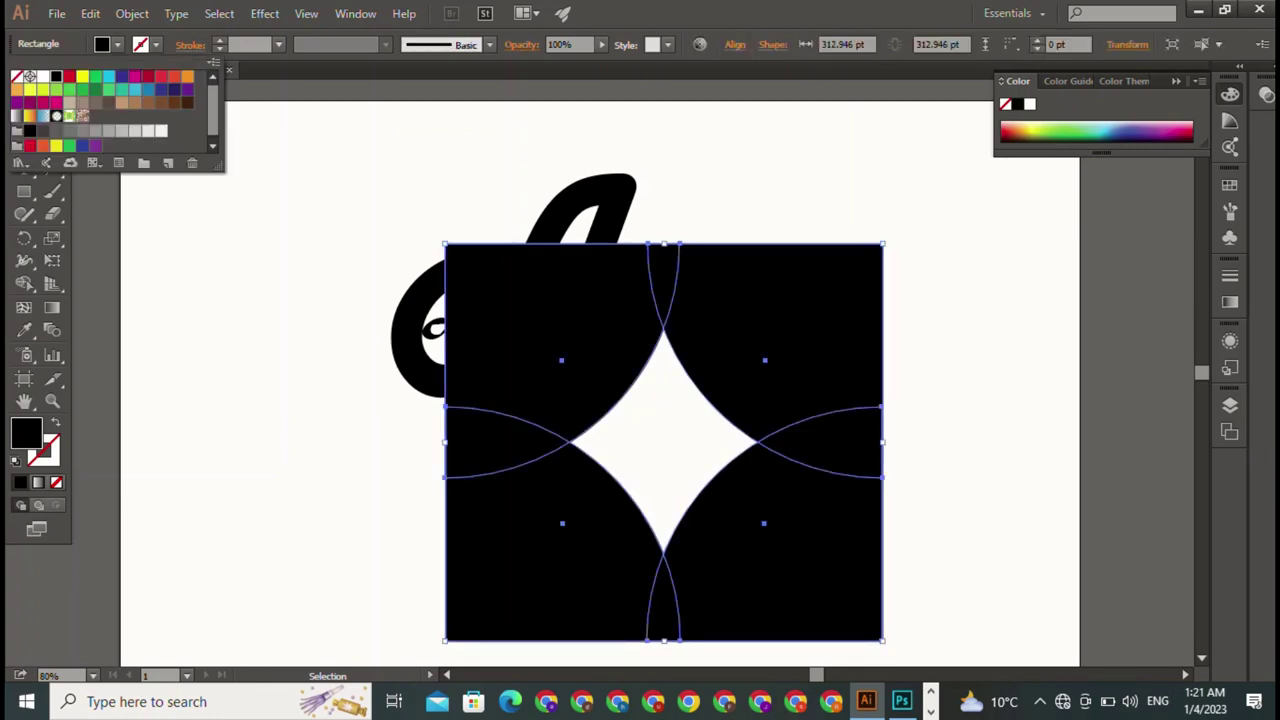
click(17, 77)
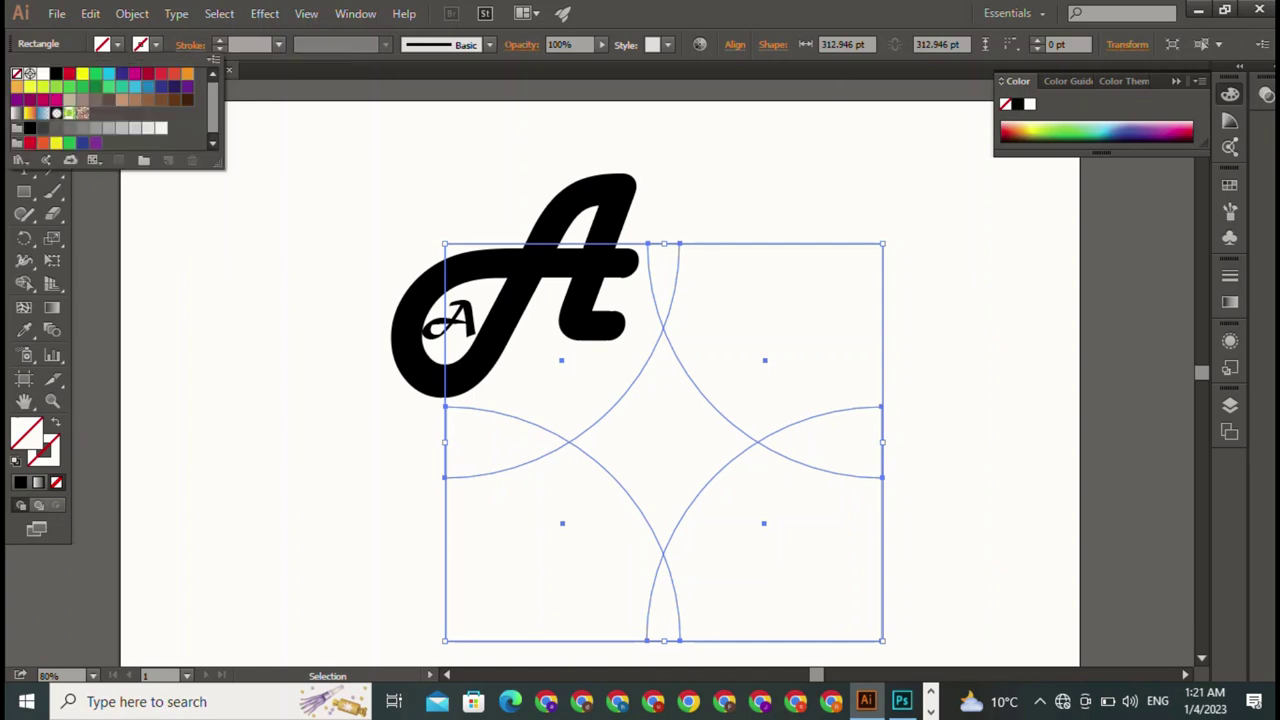
click(56, 73)
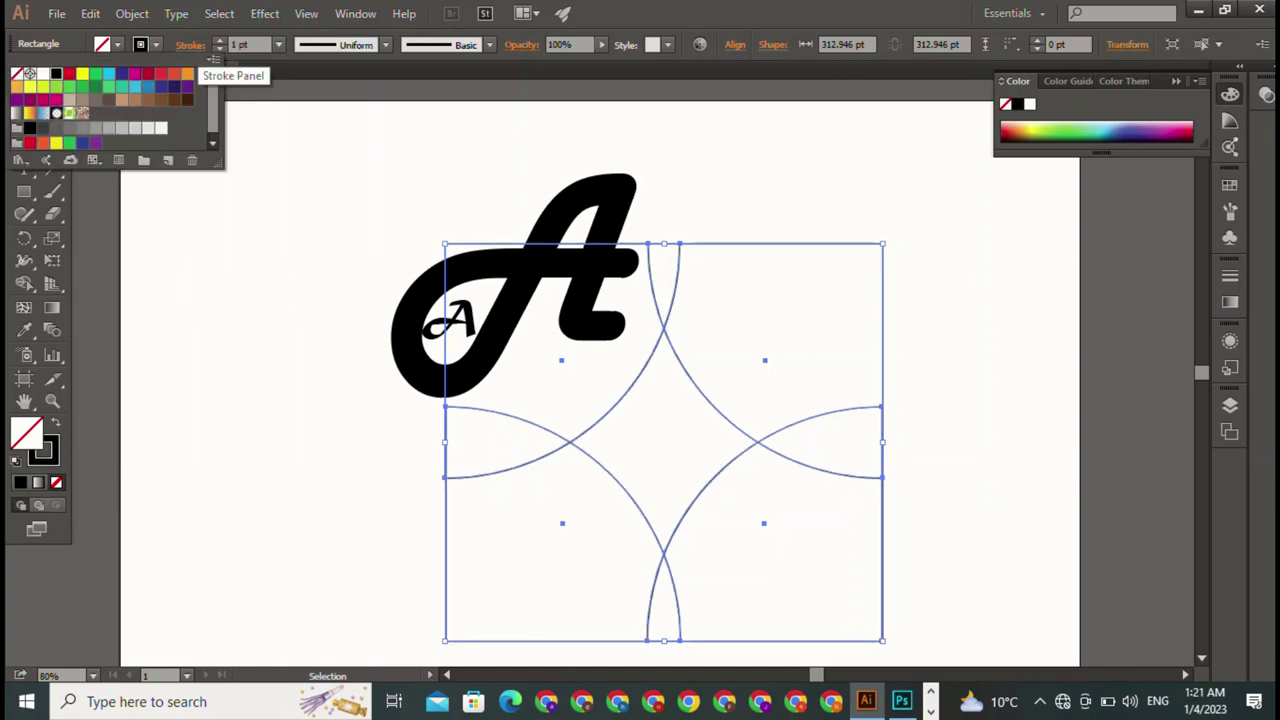
click(219, 40)
click(219, 40)
click(219, 40)
click(219, 40)
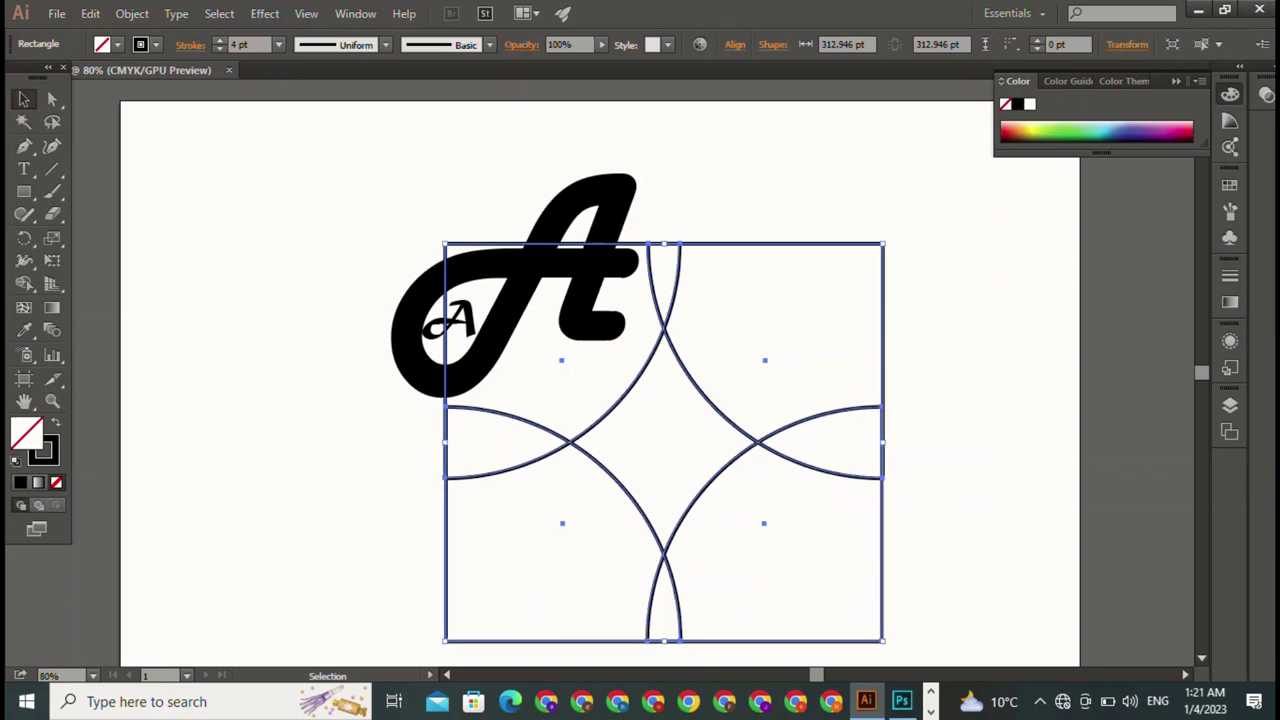
key(ctrl+shift+a)
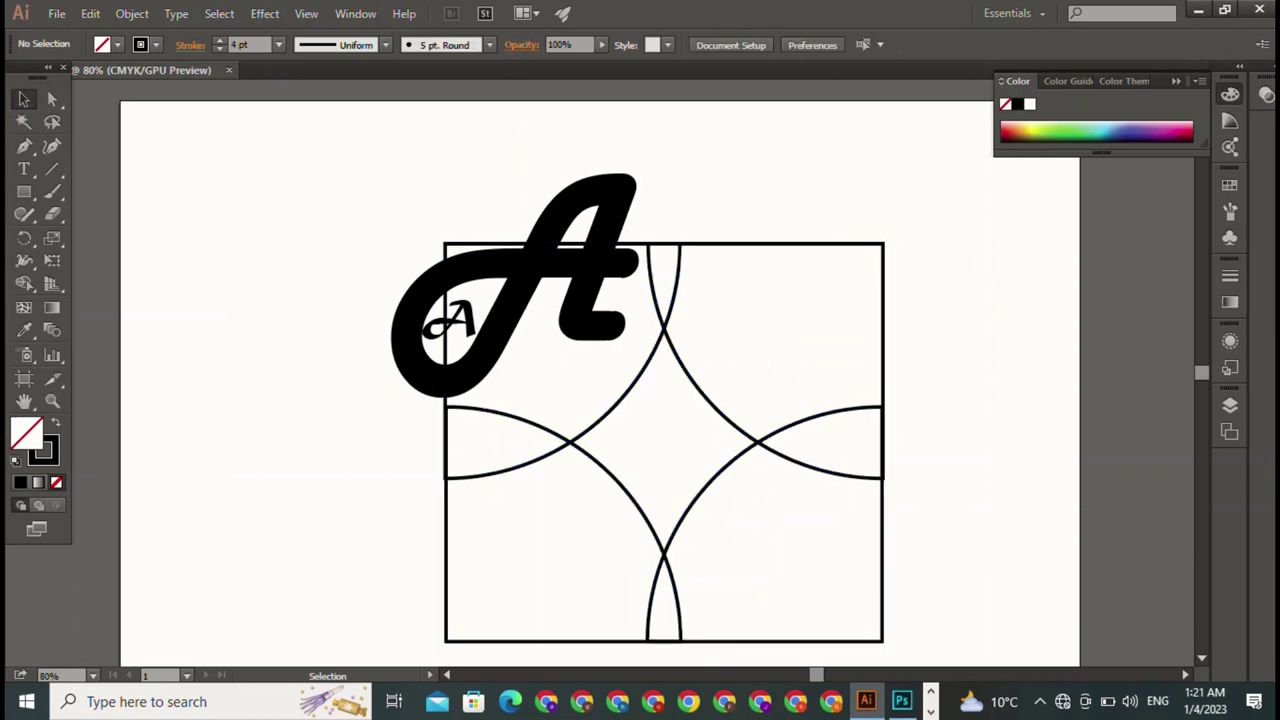
click(590, 210)
- Select both A letters together and scale them down
drag(638, 131, 534, 260)
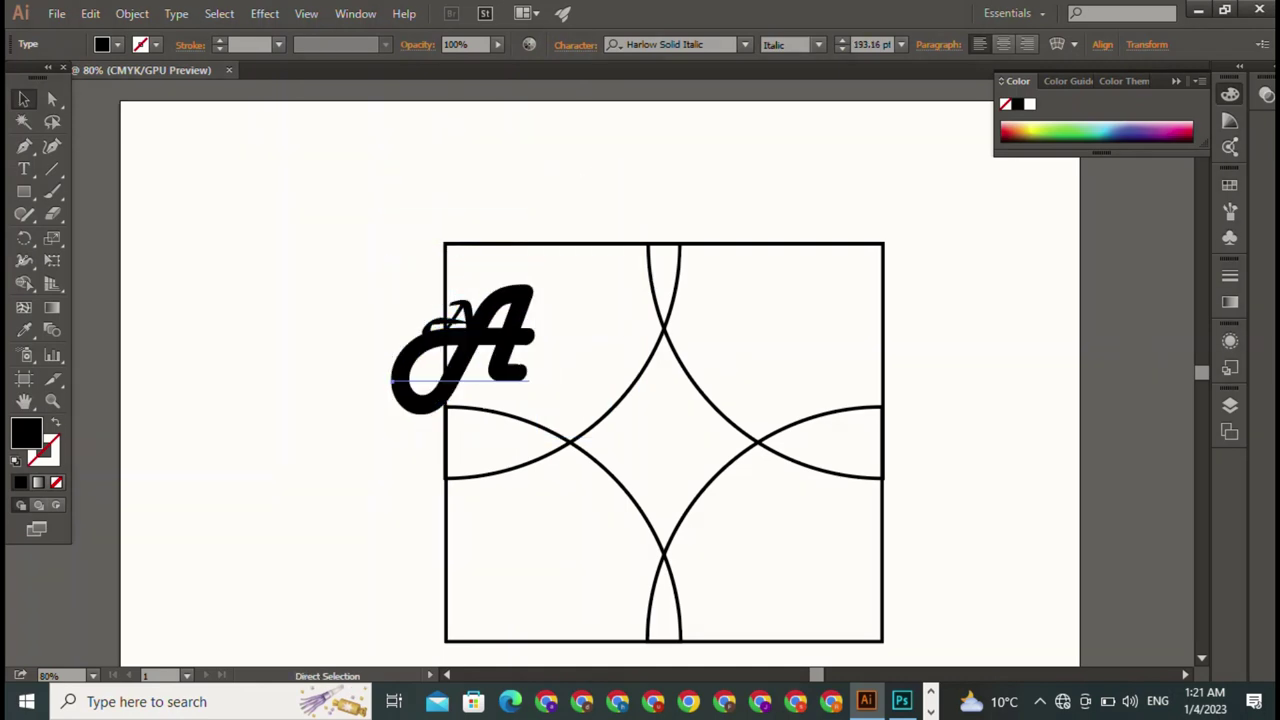
key(ctrl+z)
shift+click(450, 322)
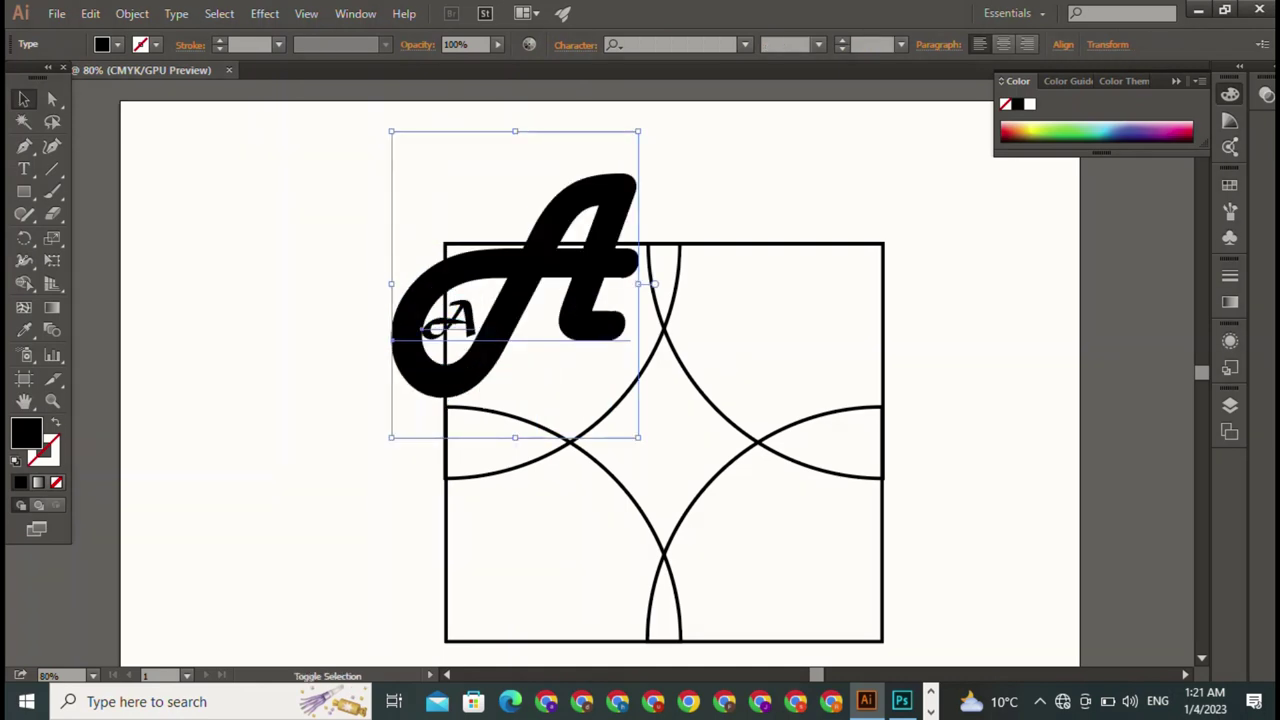
drag(638, 131, 510, 292)
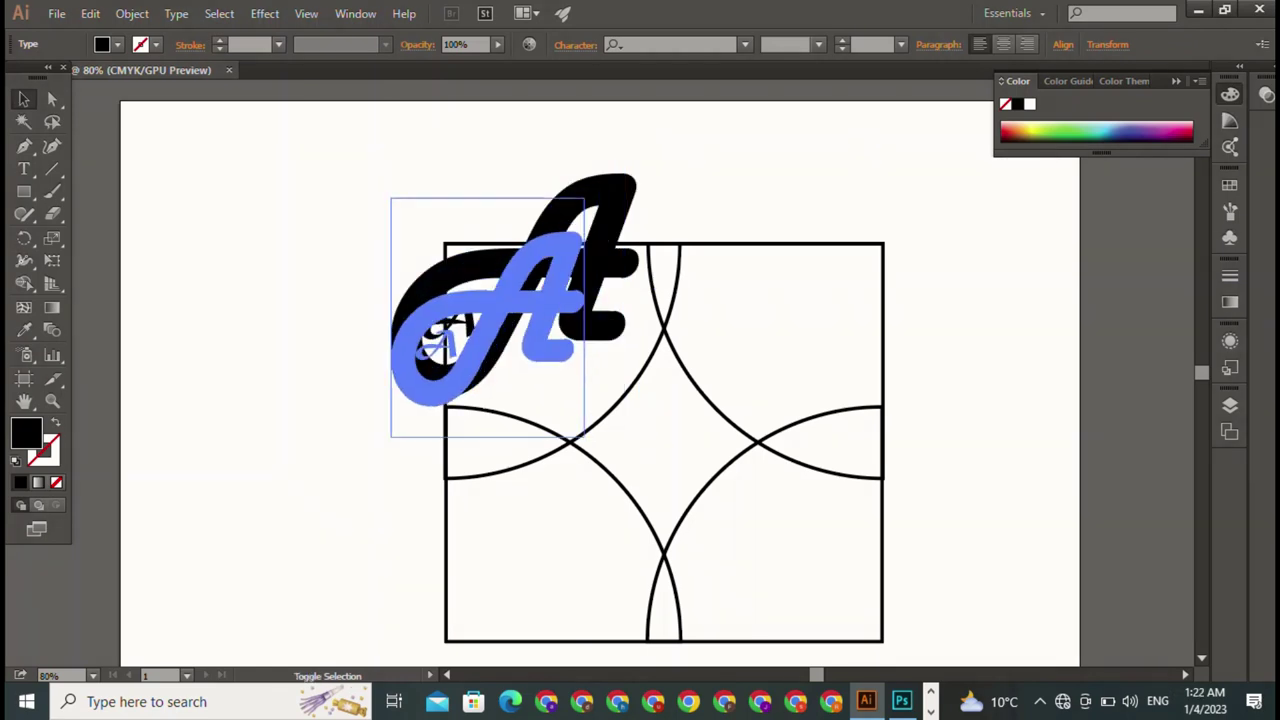
- Shrink the A letters to 125.17 pt and centre them inside the outlined star
drag(450, 365, 656, 440)
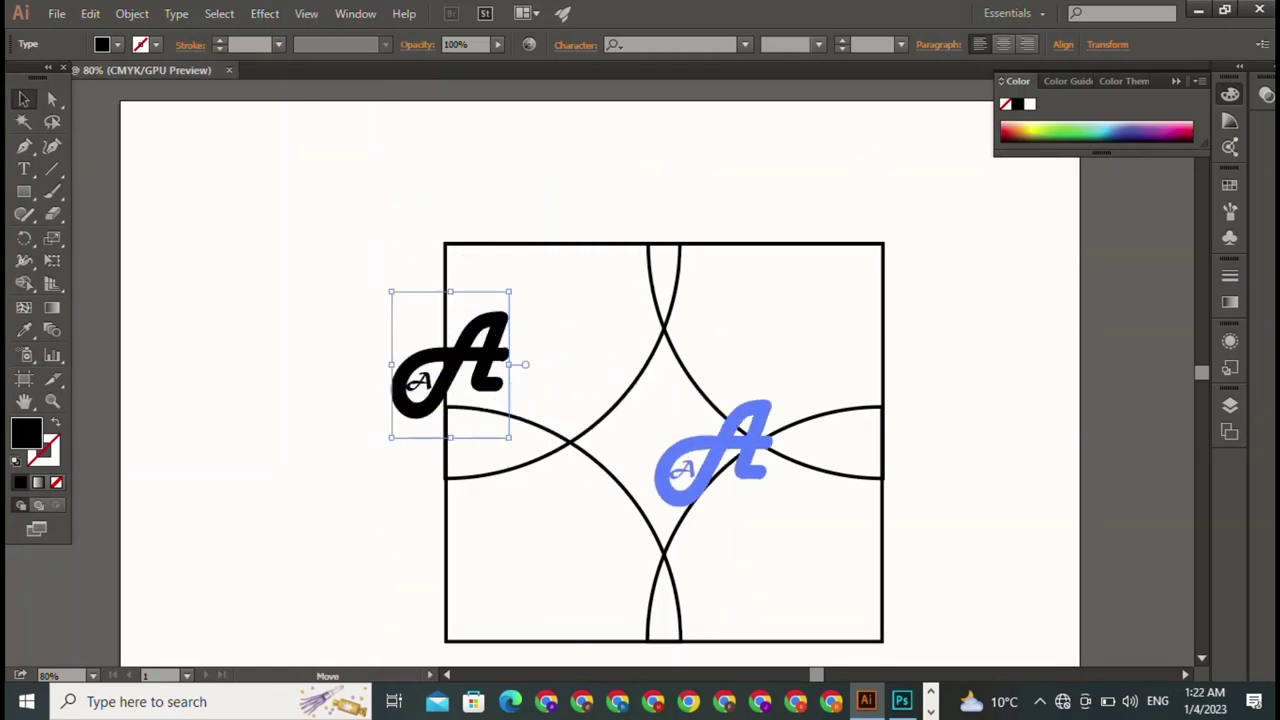
drag(716, 367, 665, 431)
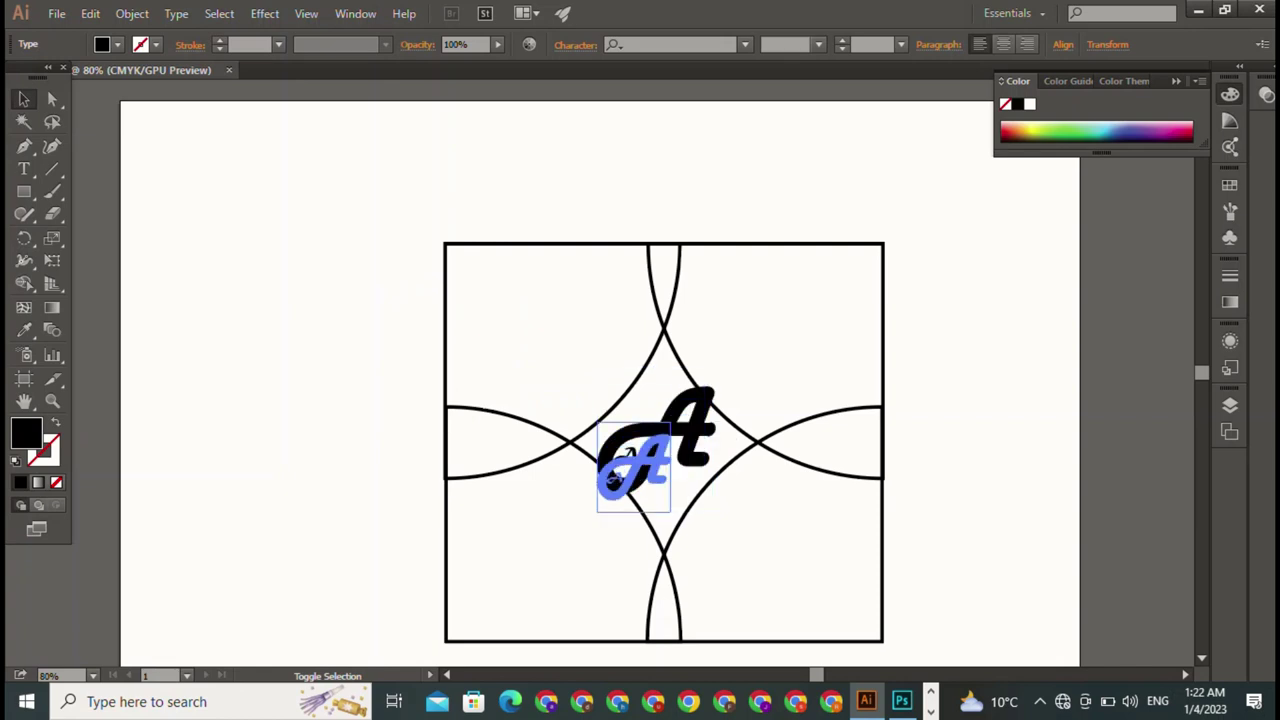
mouse_move(617, 467)
mouse_down()
mouse_move(638, 440)
mouse_move(627, 452)
mouse_up()
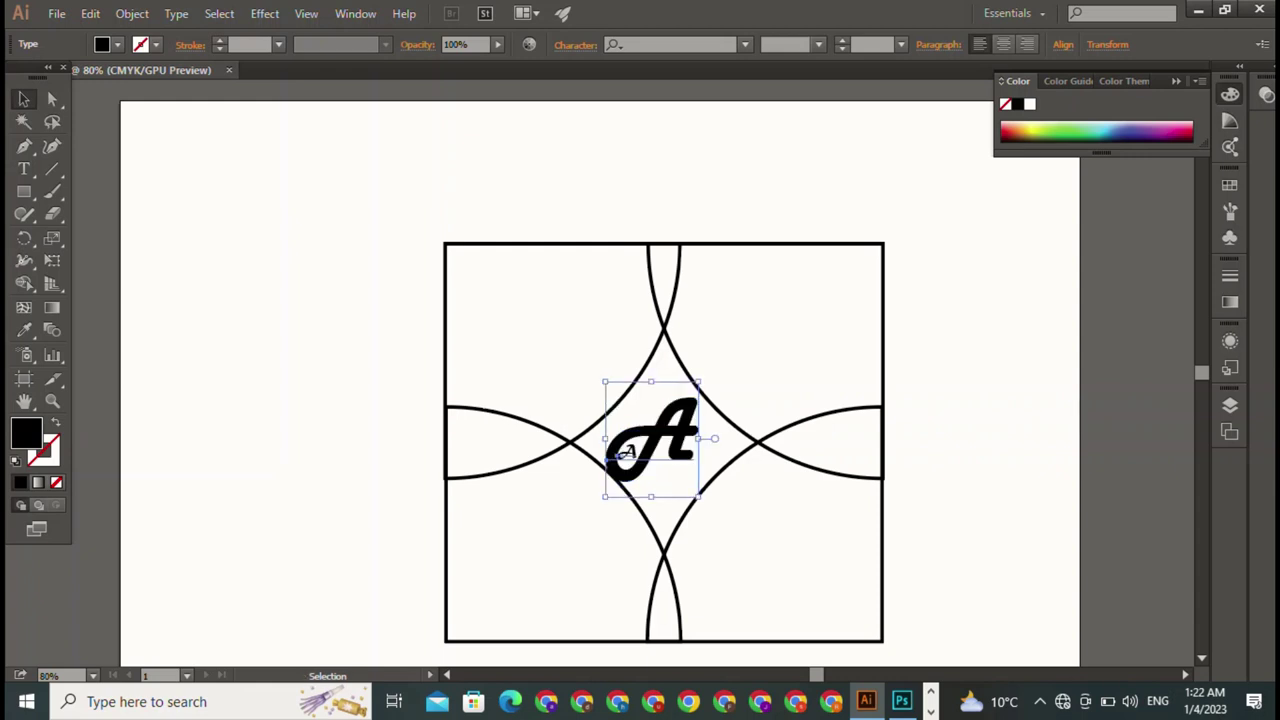
drag(626, 452, 640, 456)
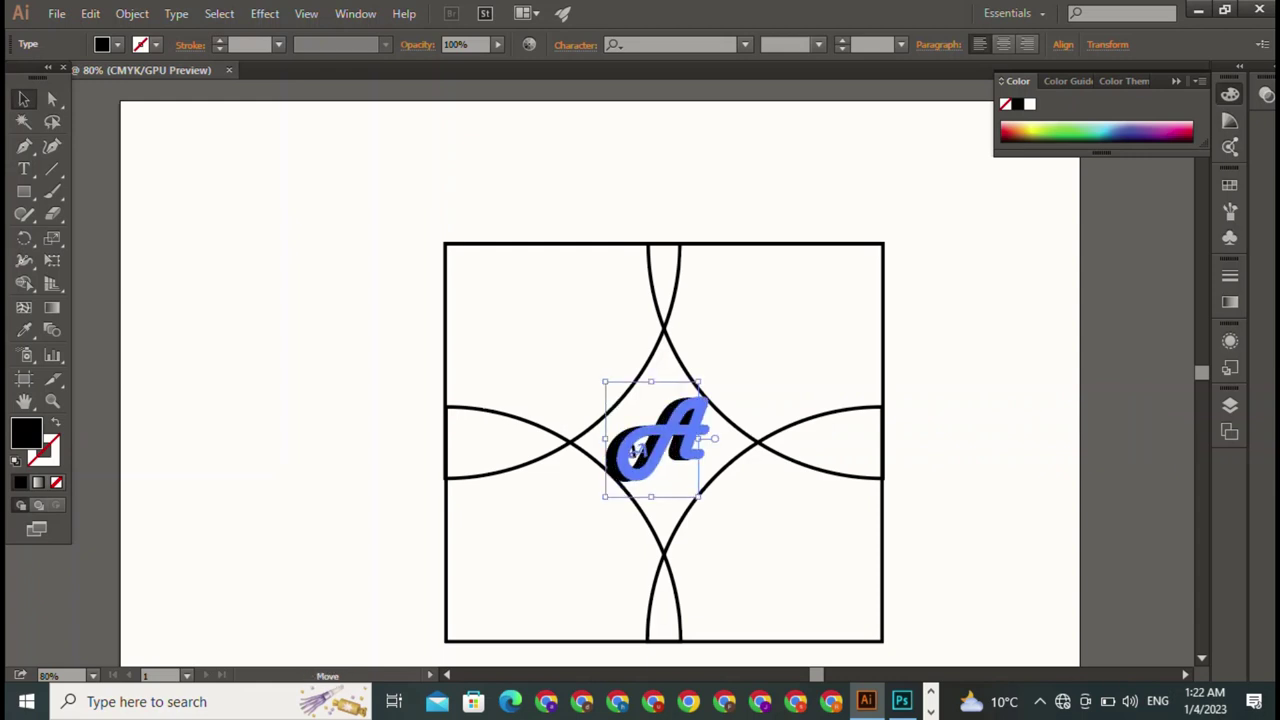
drag(640, 456, 645, 464)
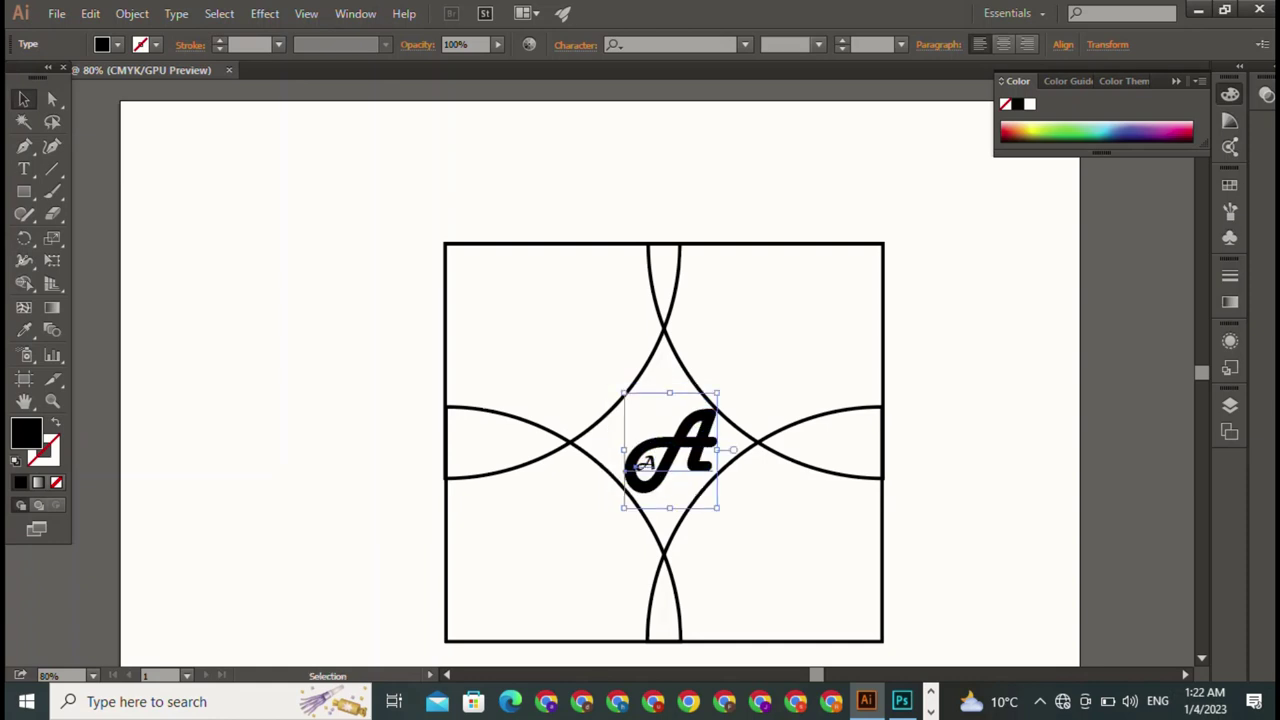
key(ctrl+shift+a)
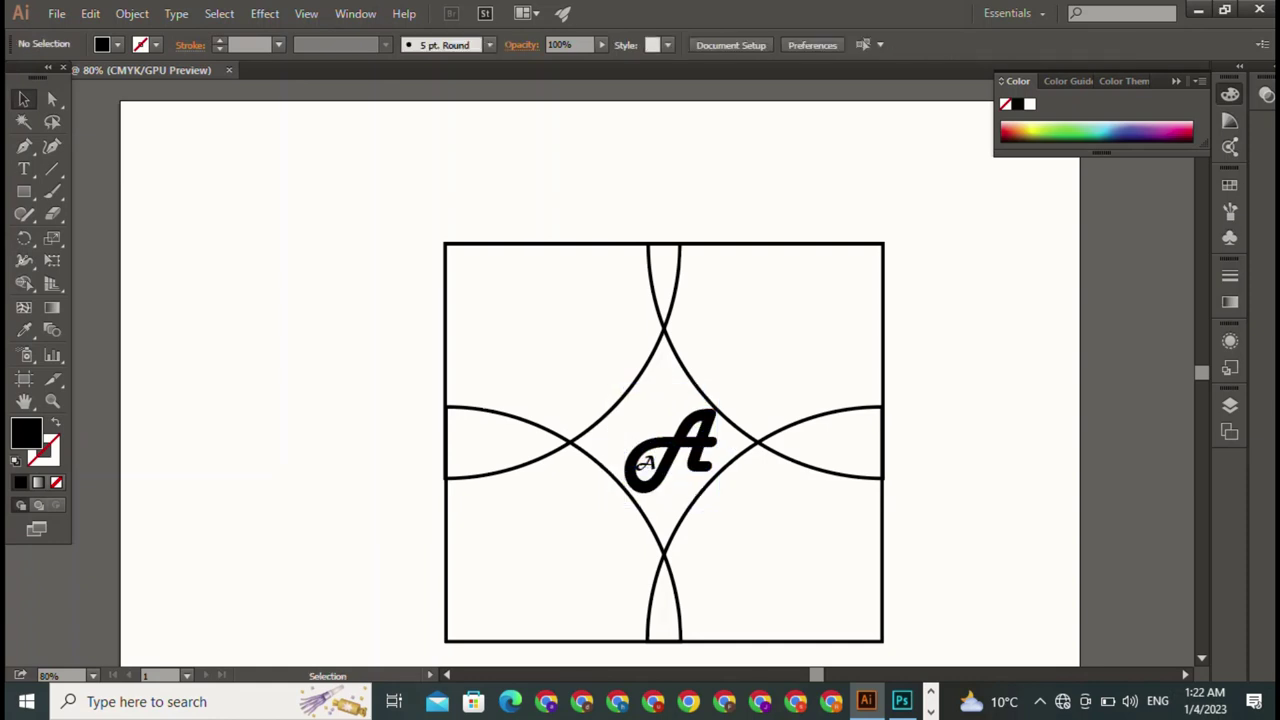
mouse_move(647, 460)
mouse_down()
mouse_move(626, 453)
mouse_move(636, 456)
mouse_up()
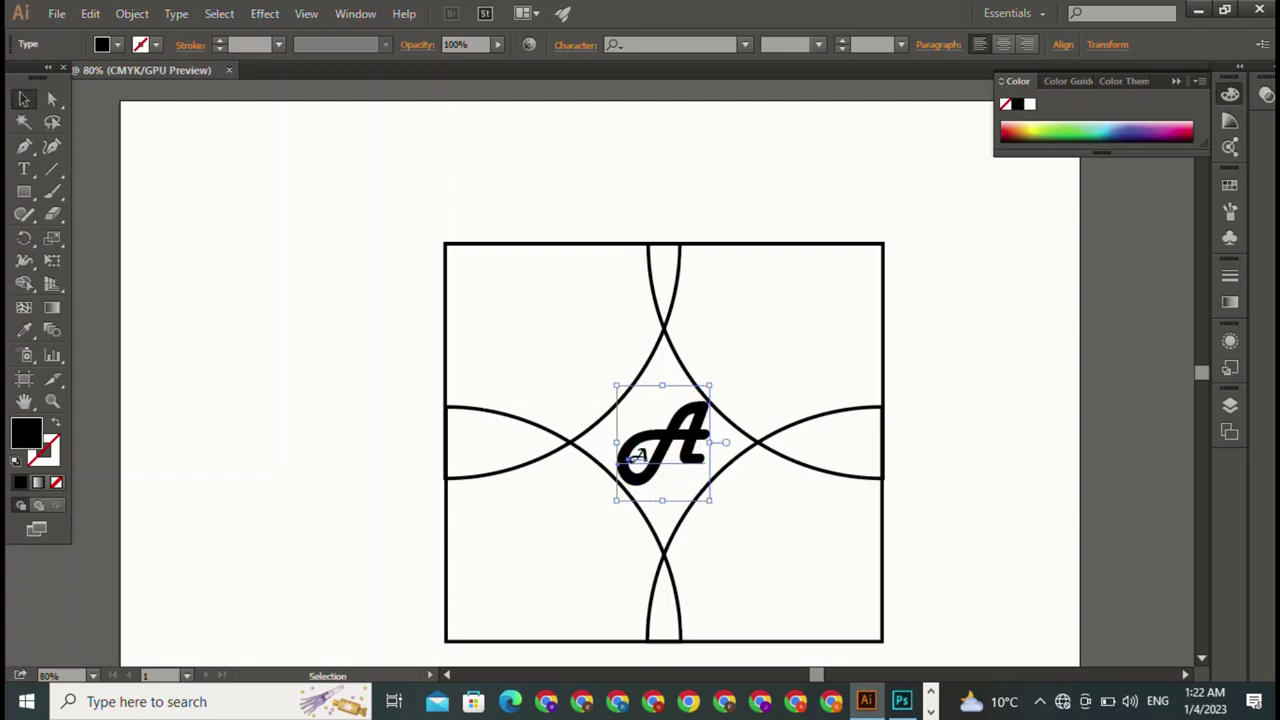